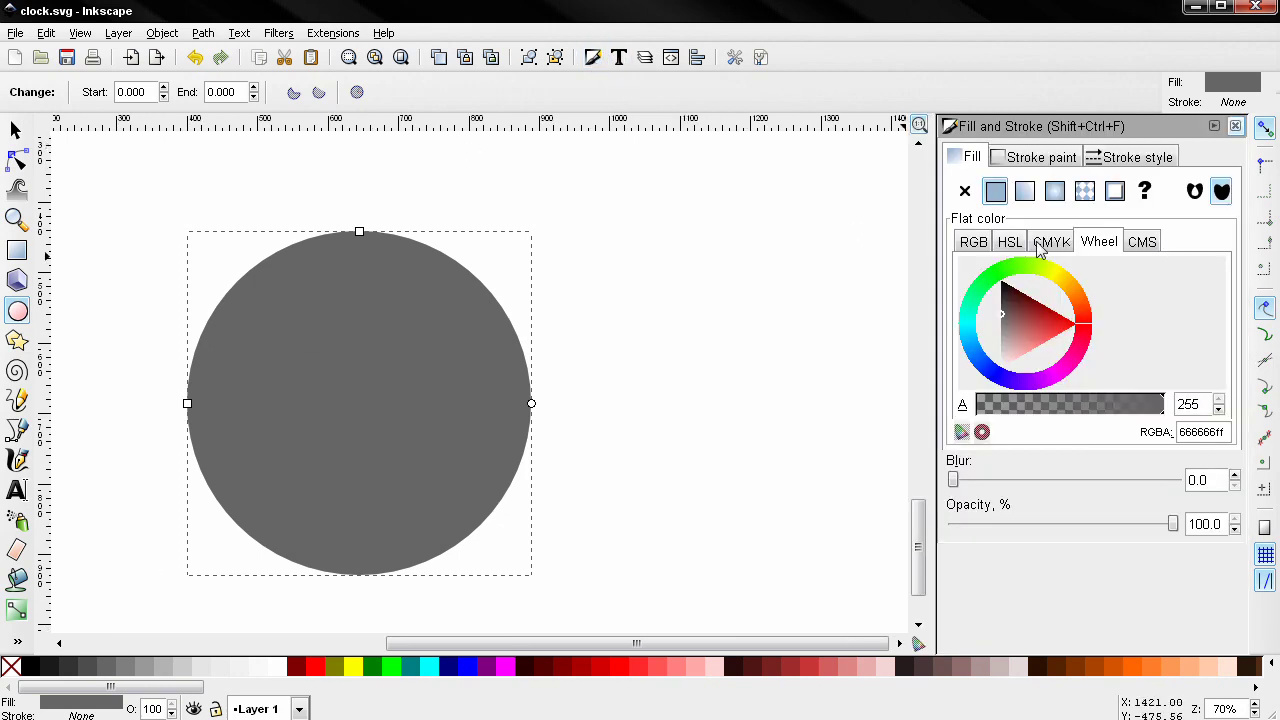
# Apply a linear gradient to the circle and drag its handles vertical, then undo the last move.
pyautogui.click(1024, 191)
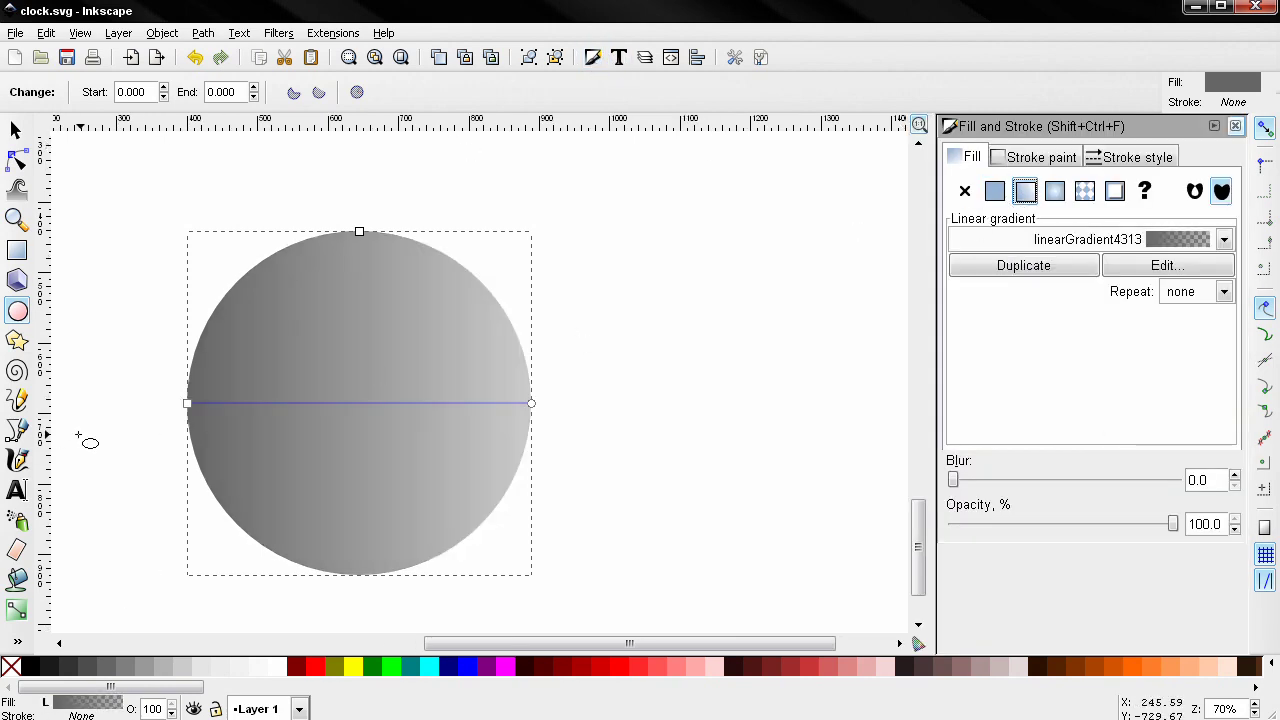
pyautogui.press('g')
pyautogui.moveTo(188, 403); pyautogui.dragTo(362, 233)
pyautogui.click(531, 403)
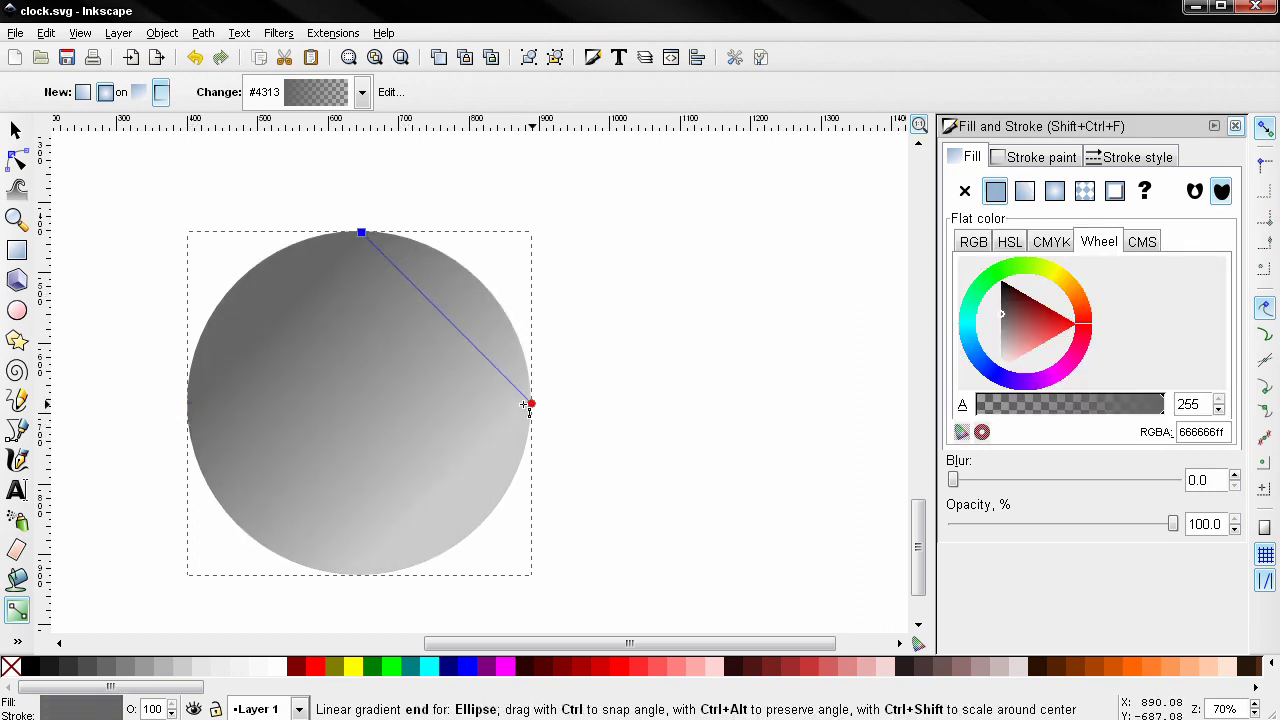
pyautogui.moveTo(531, 403); pyautogui.dragTo(358, 358)
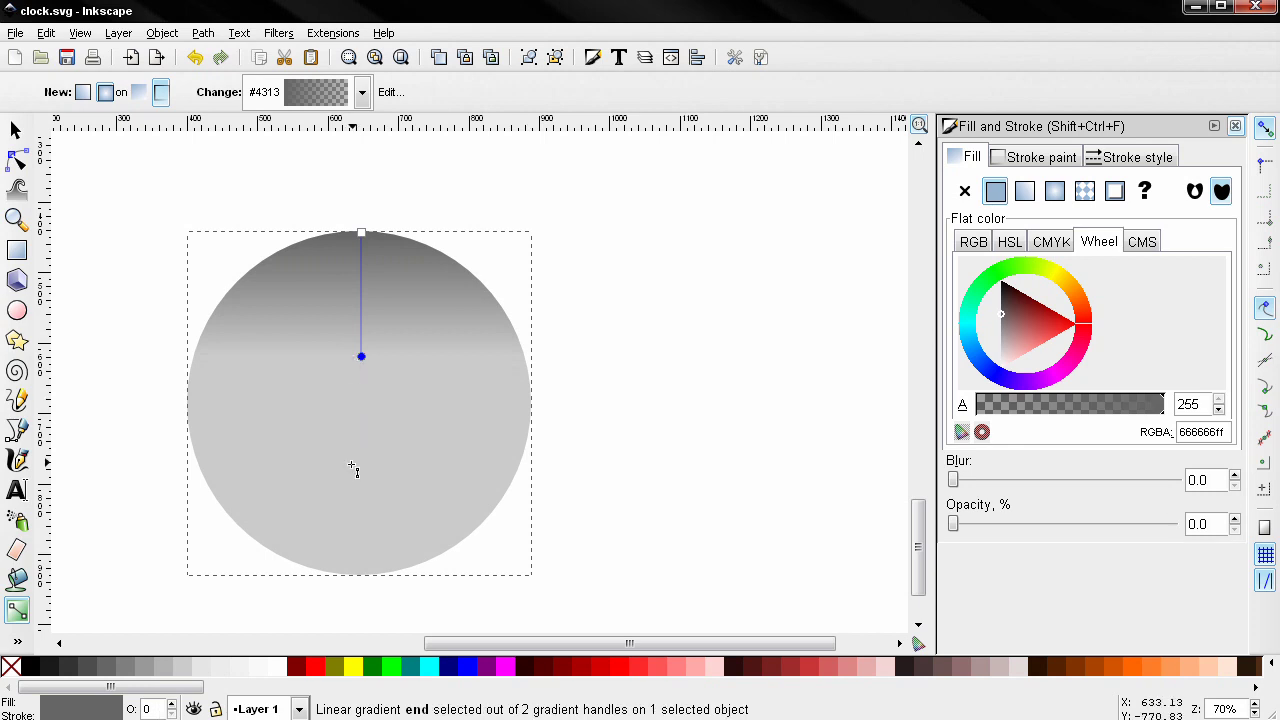
pyautogui.click(15, 130)
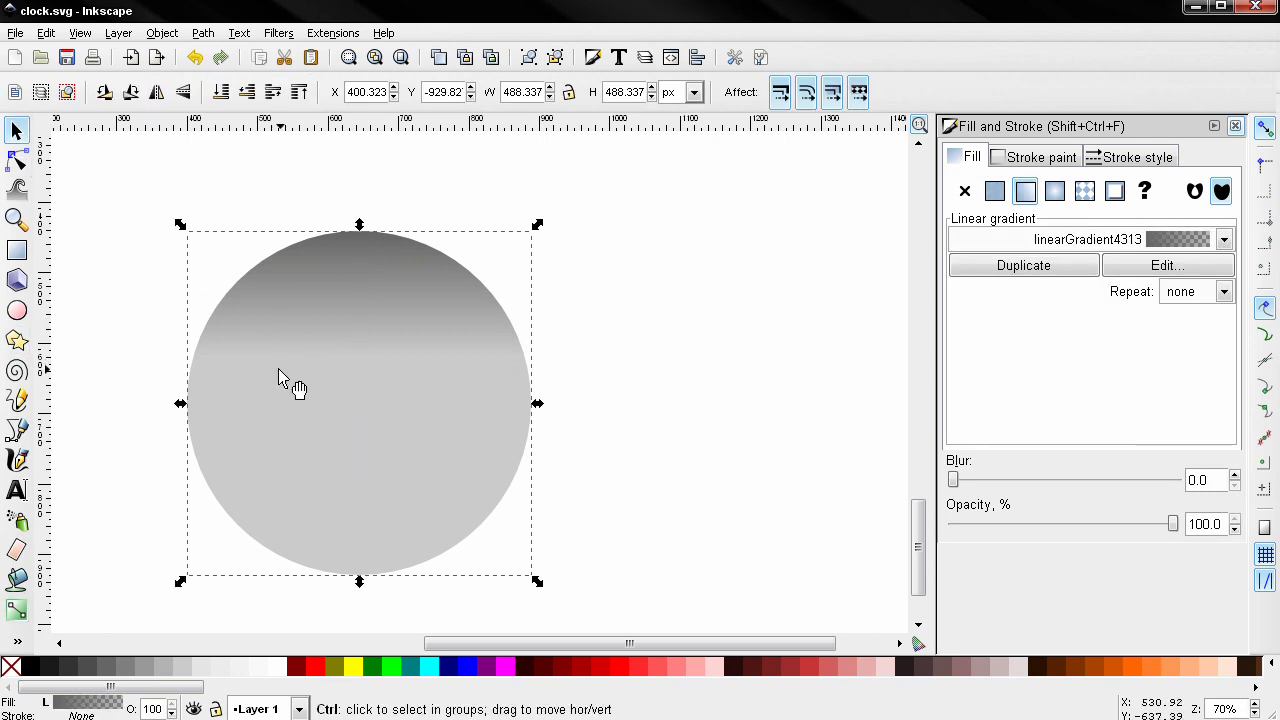
pyautogui.hotkey('ctrl', 'z')
# Flip the gradient vertically to dark-light-dark, then set the circle's fill to No paint.
pyautogui.click(180, 94)
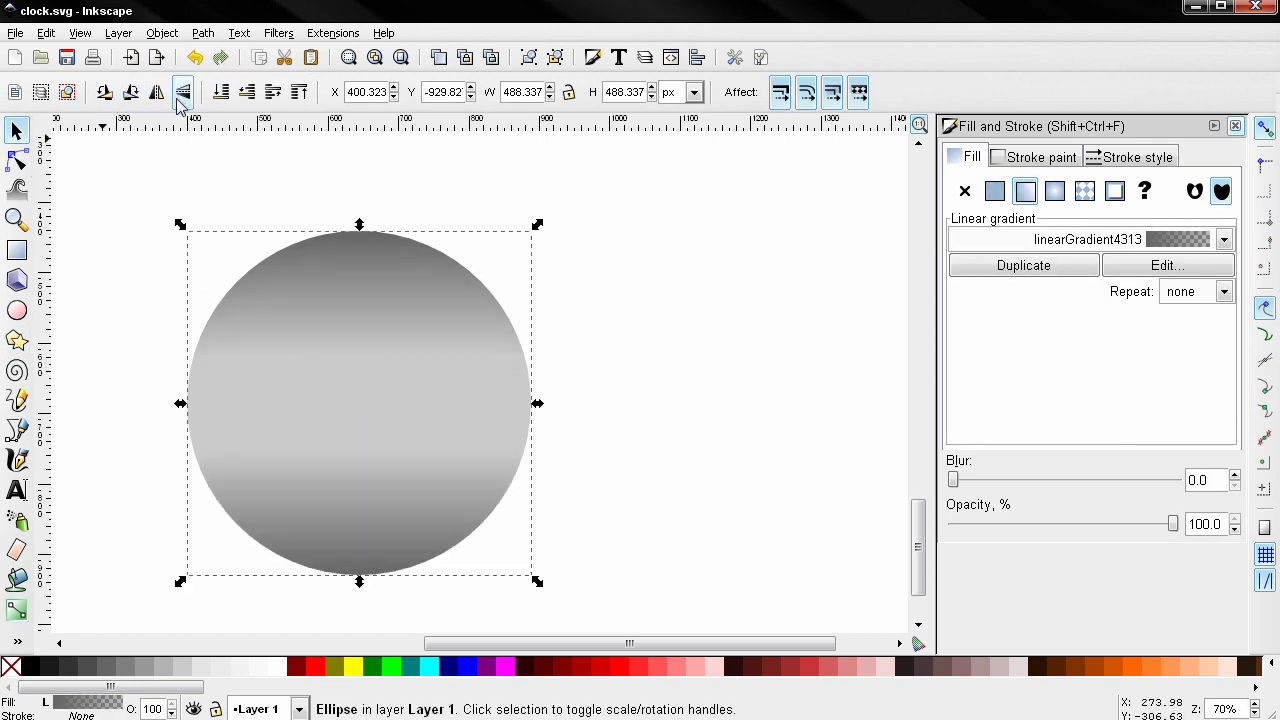
pyautogui.click(17, 609)
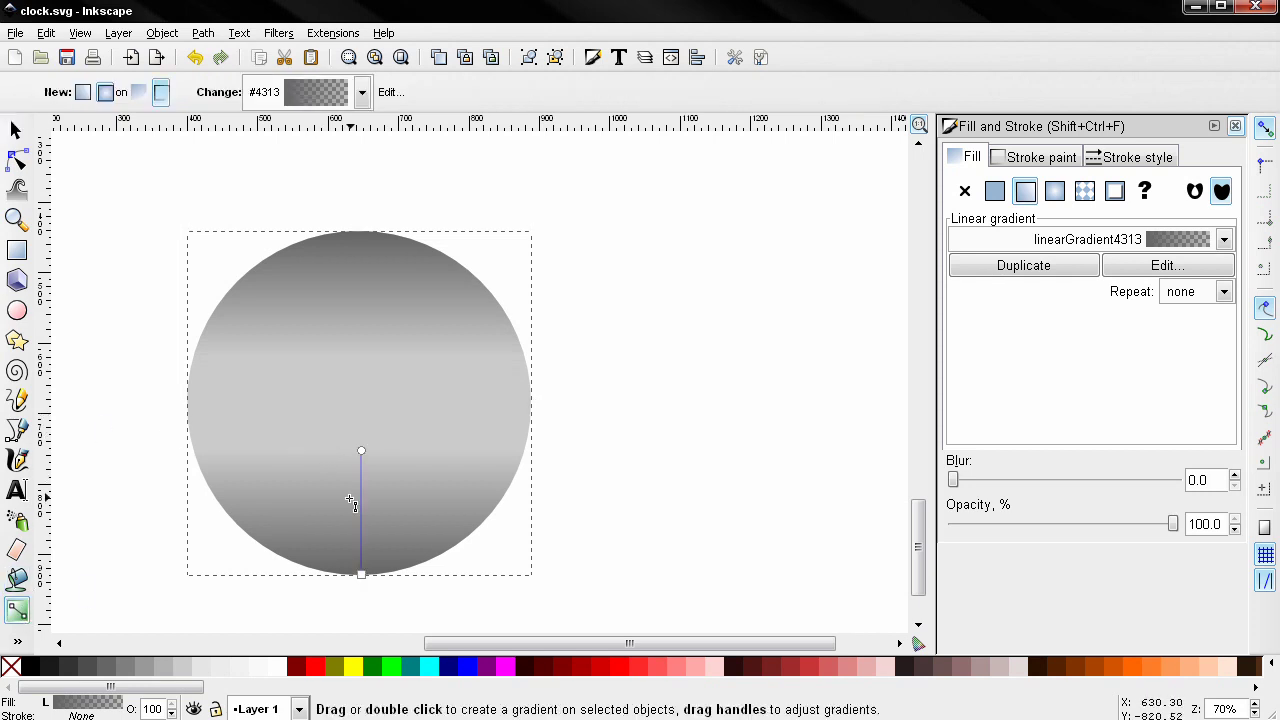
pyautogui.moveTo(363, 453); pyautogui.dragTo(363, 472)
pyautogui.click(362, 472)
pyautogui.click(16, 131)
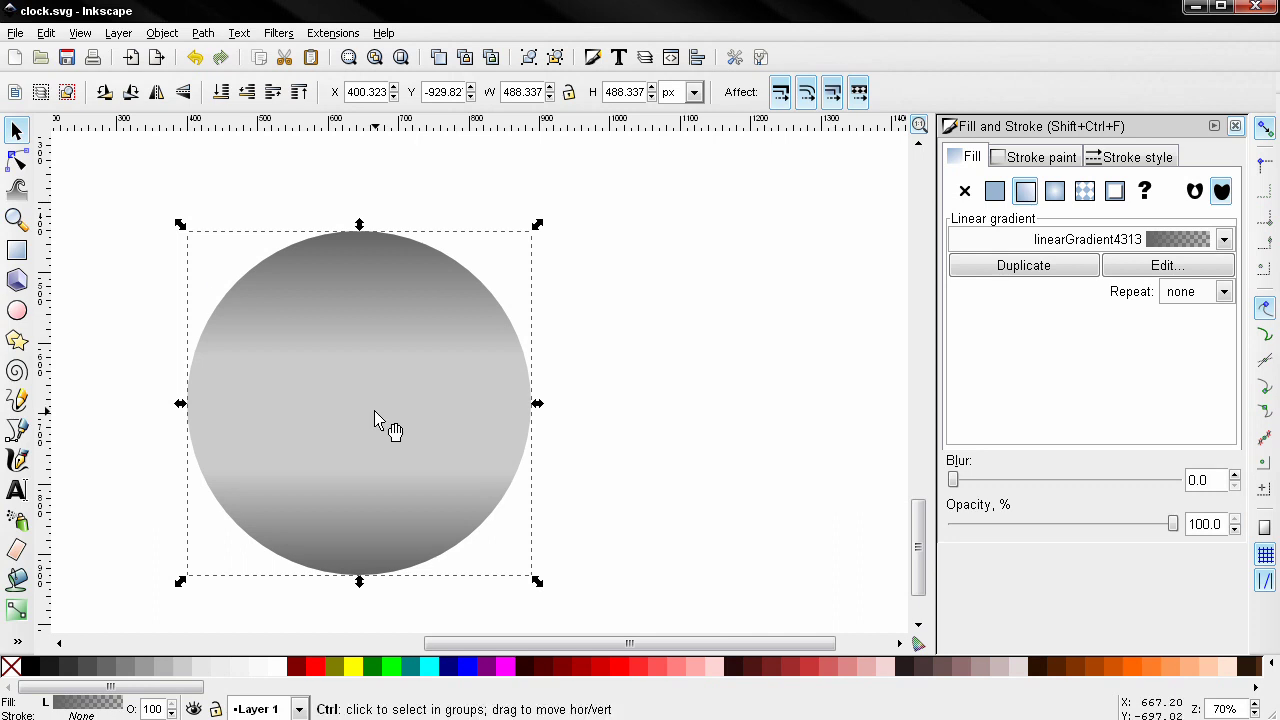
pyautogui.hotkey('ctrl', 'z')
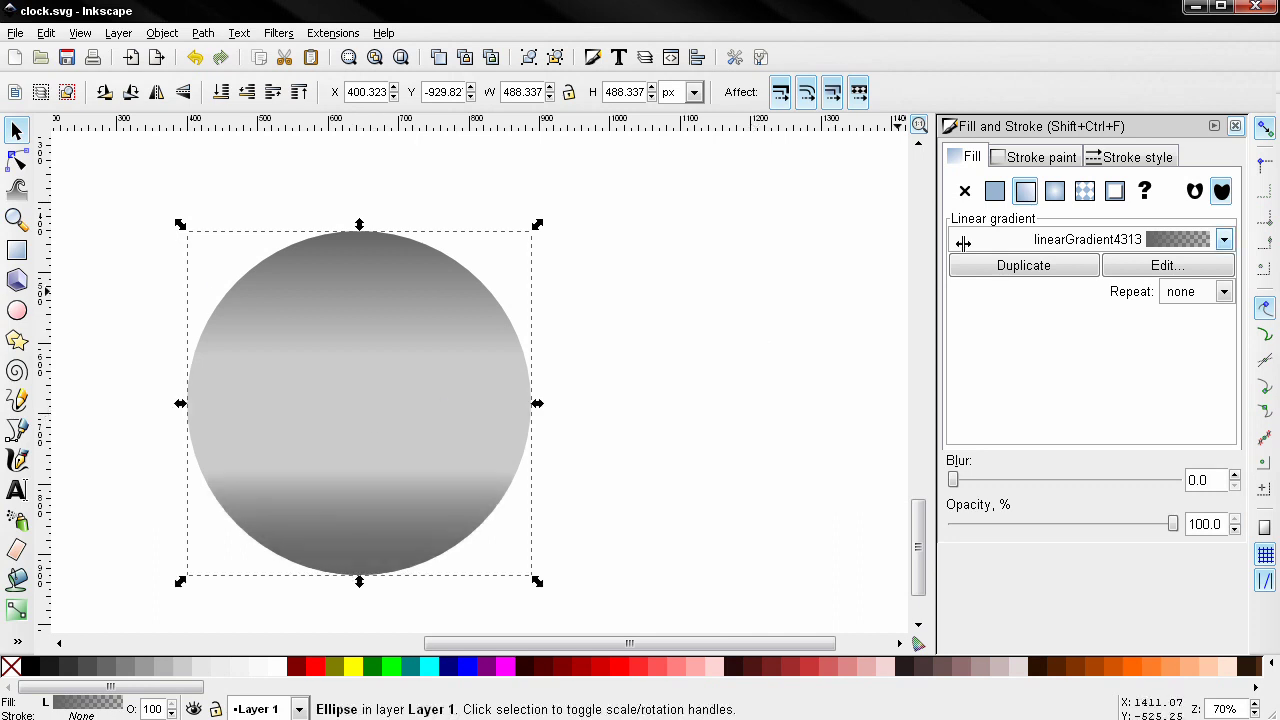
pyautogui.click(965, 192)
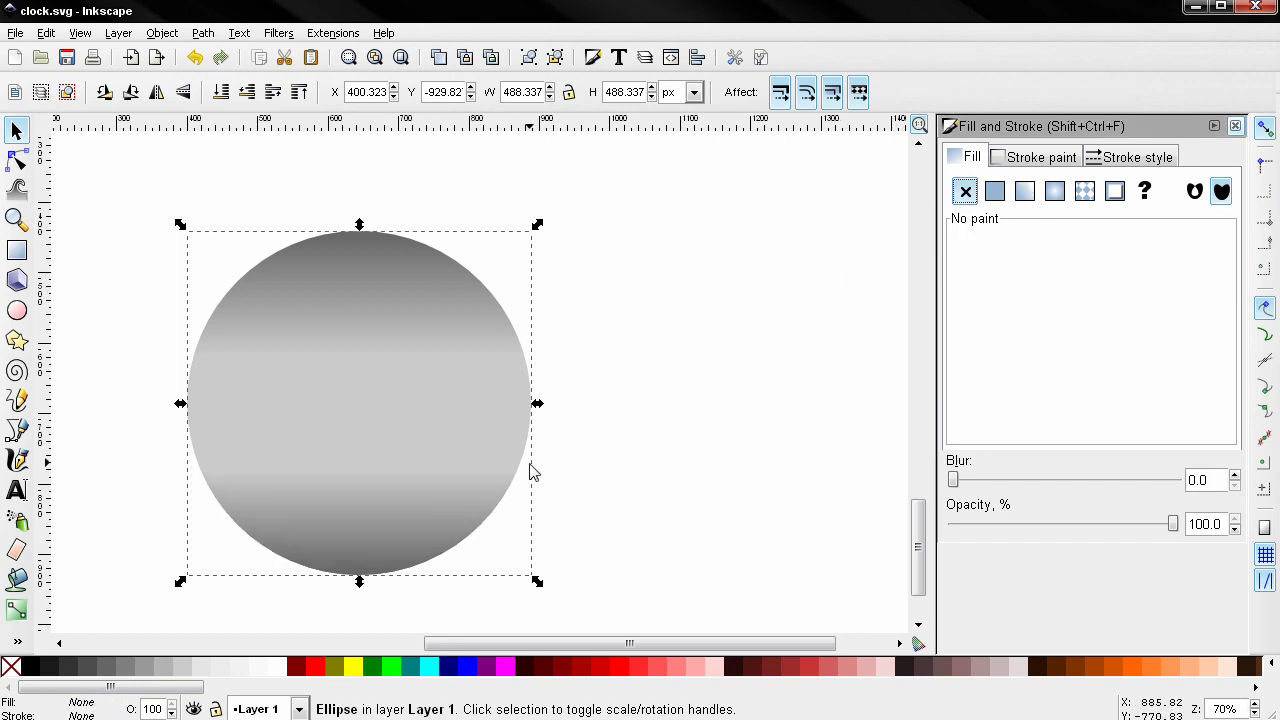
# Shrink the 10% gray circle to 476.98 px, duplicate it, and give the copy a 70% gray linear gradient.
pyautogui.click(200, 670)
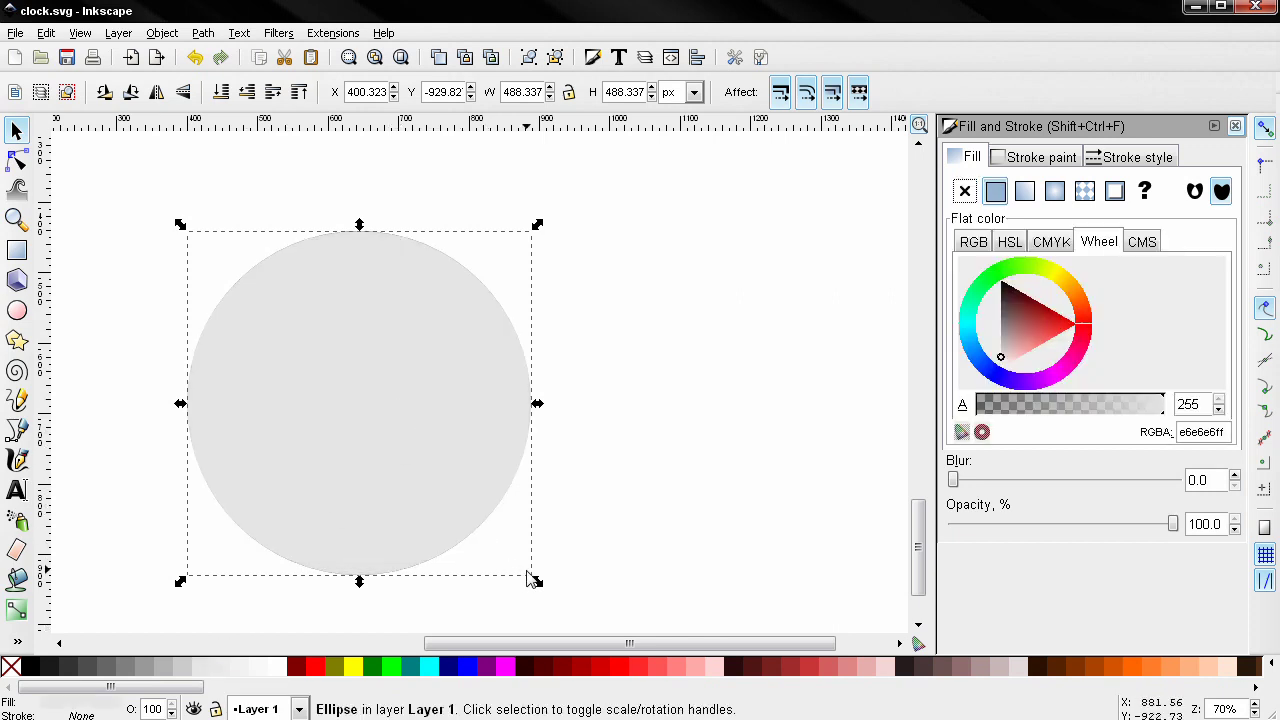
pyautogui.moveTo(537, 582); pyautogui.dragTo(537, 587)
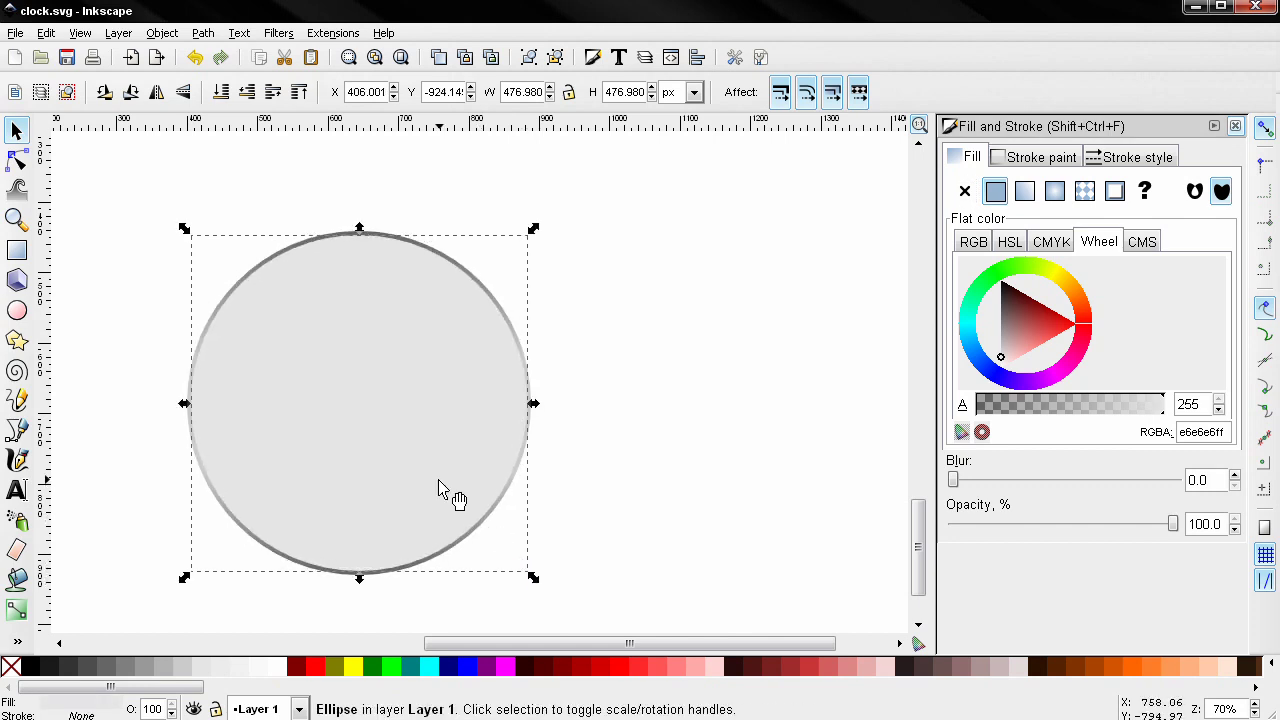
pyautogui.hotkey('ctrl', 'd')
pyautogui.click(96, 668)
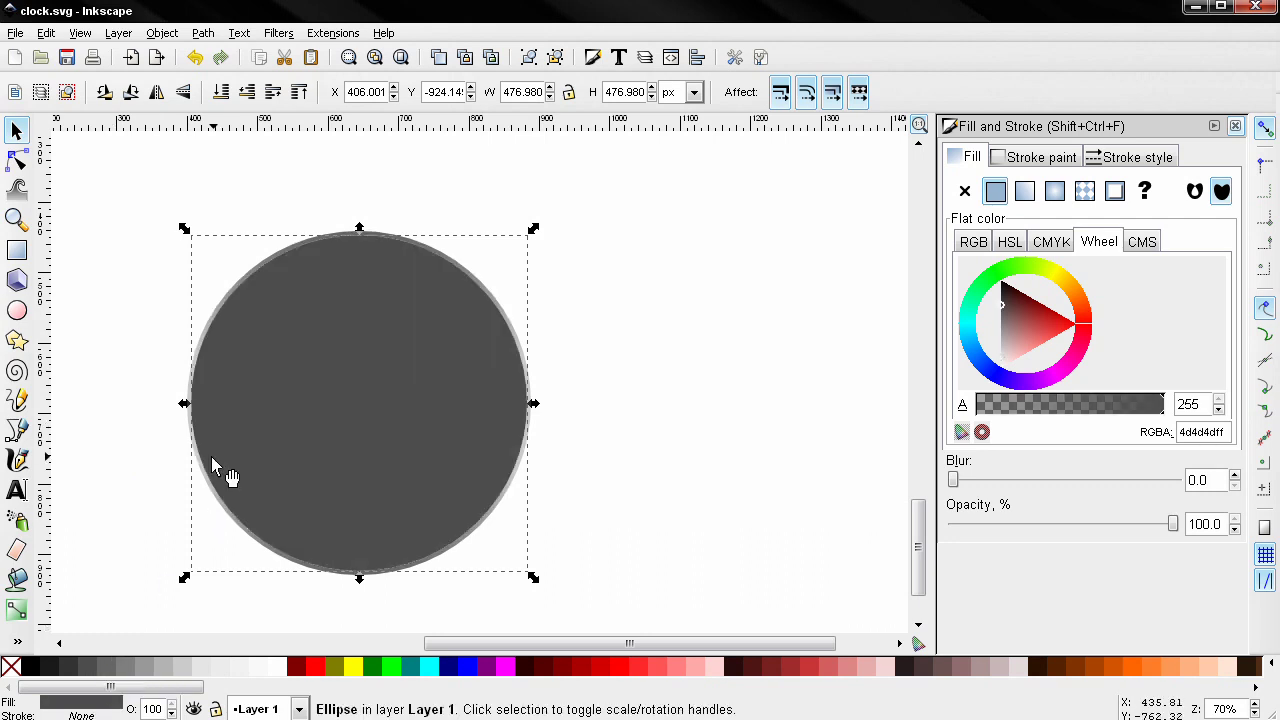
pyautogui.click(1025, 191)
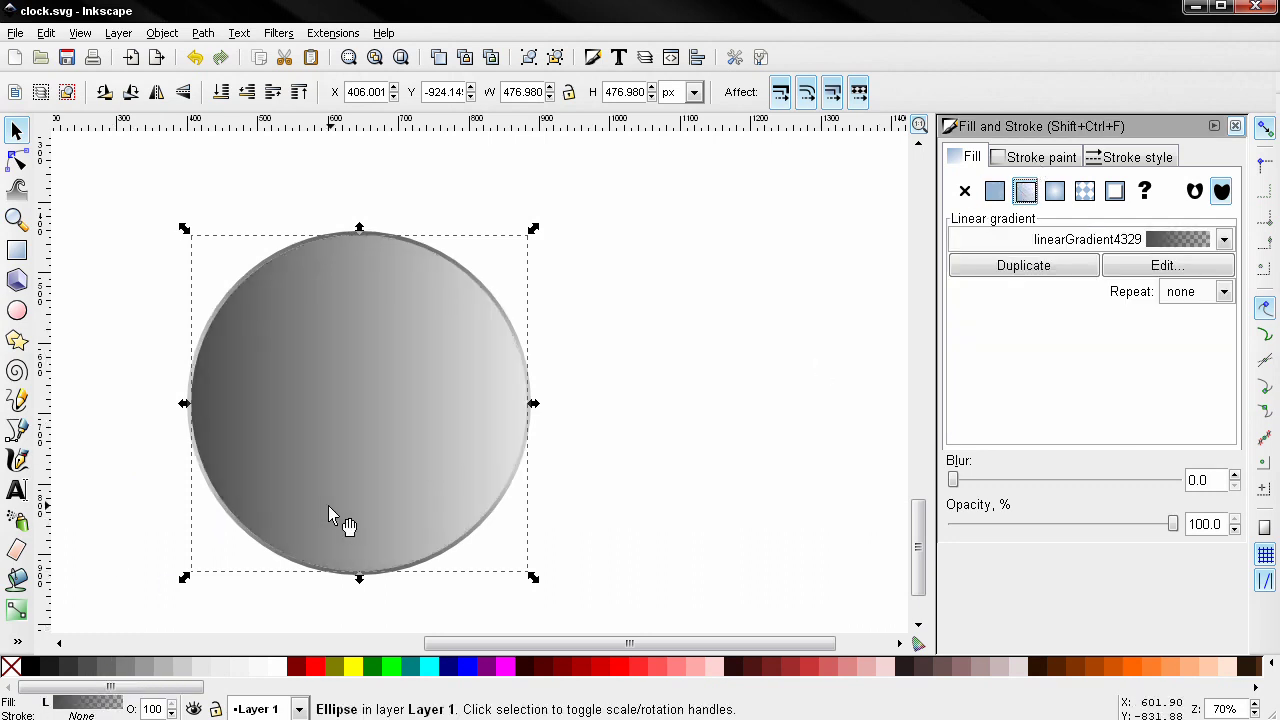
# Pull the gradient end to the circle's centre and flip it horizontally for a dark-light-dark sheen.
pyautogui.click(16, 610)
pyautogui.moveTo(528, 403); pyautogui.dragTo(345, 412)
pyautogui.click(344, 412)
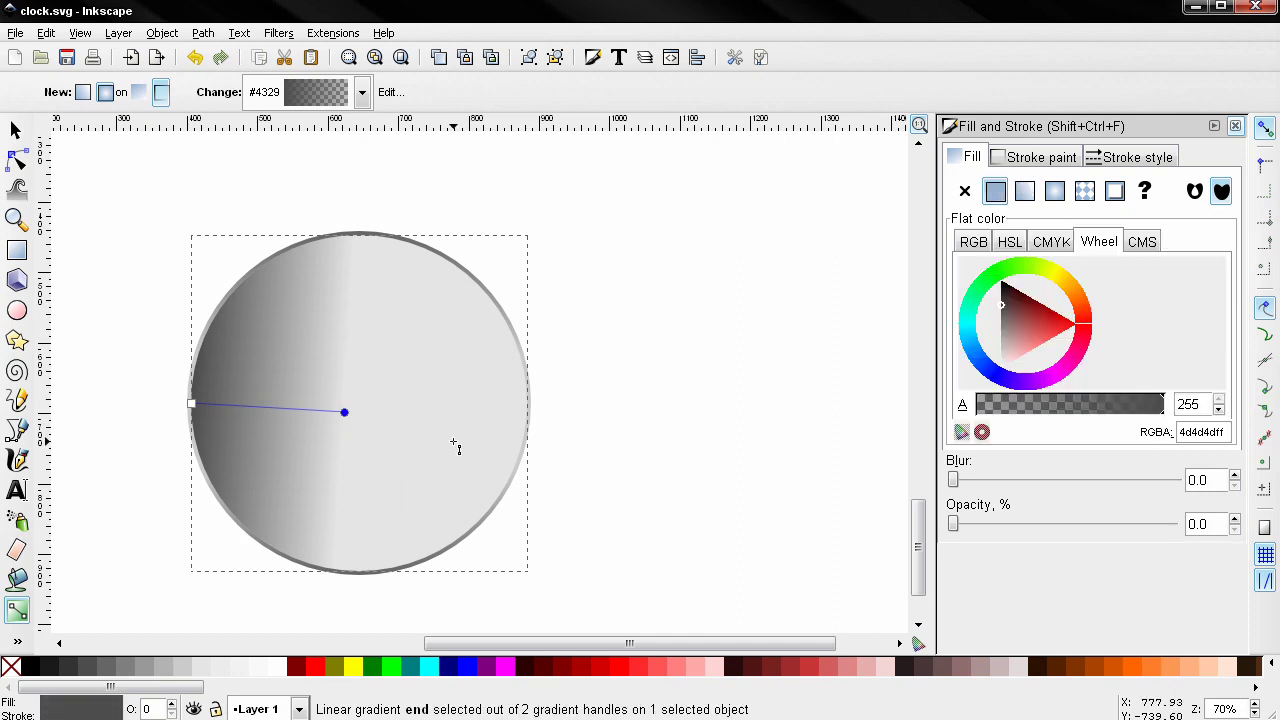
pyautogui.press('s')
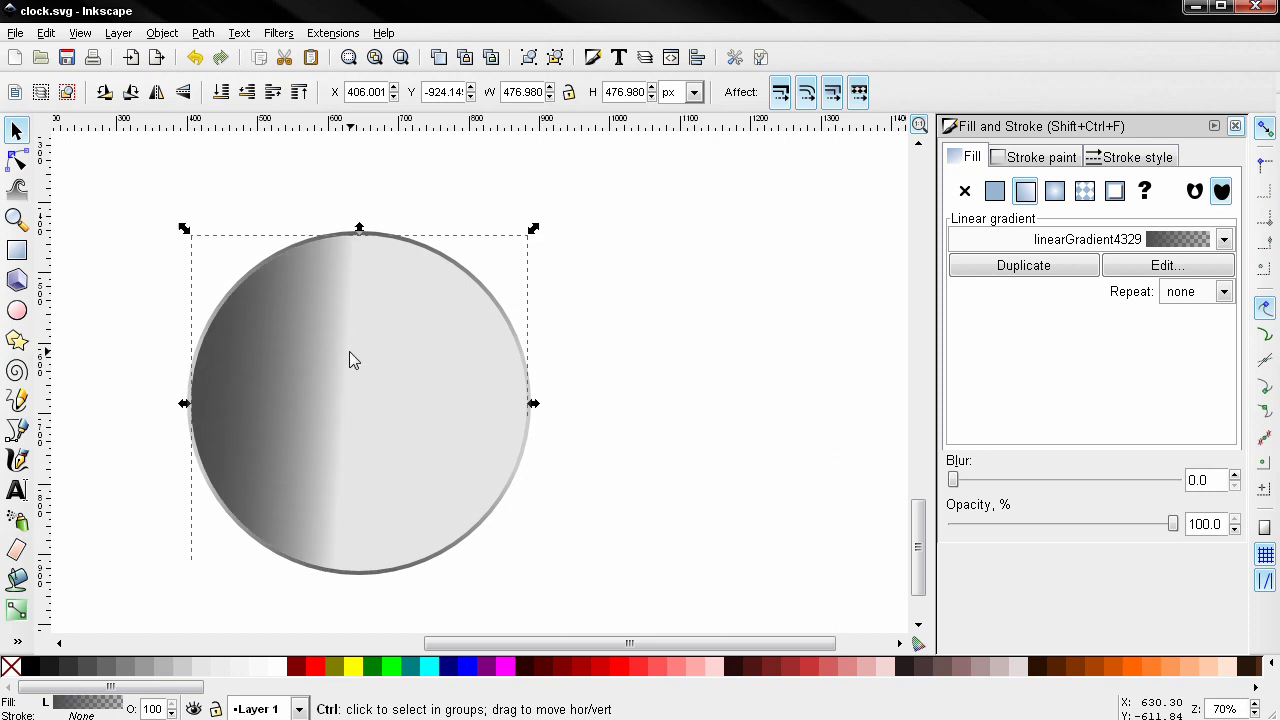
pyautogui.click(158, 94)
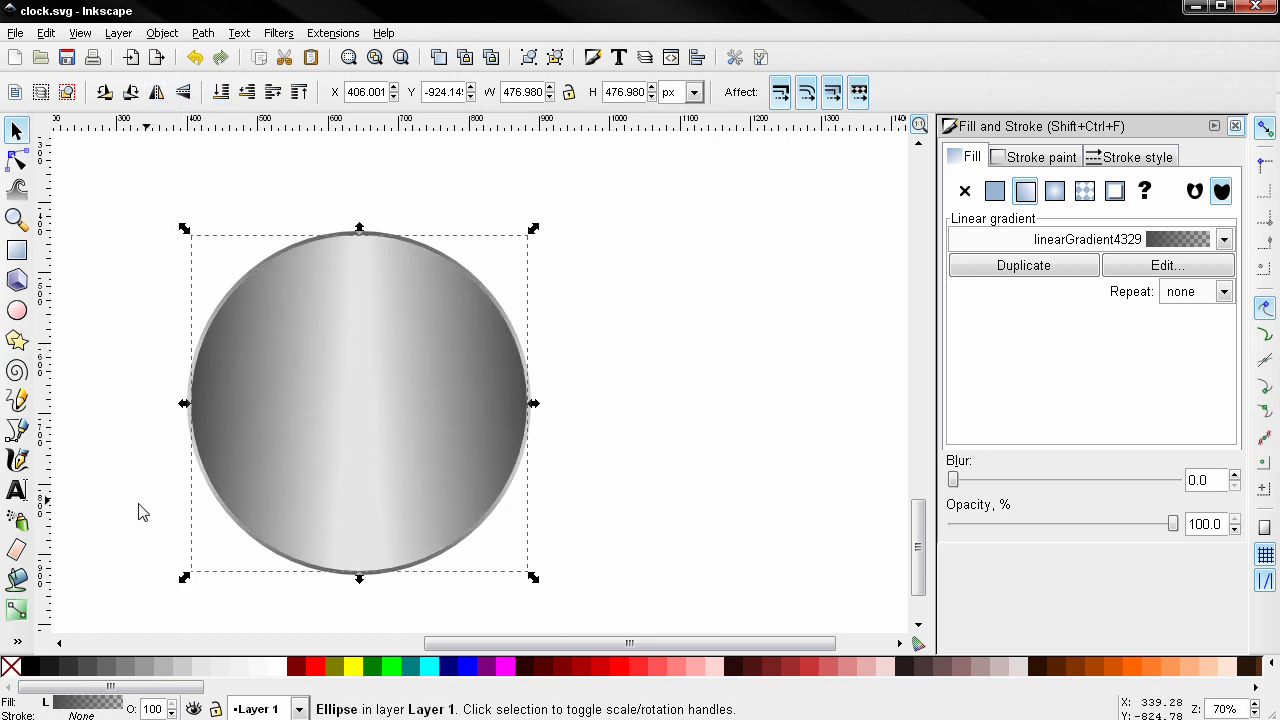
# Level the gradient line horizontally, then set the inner circle's fill to No paint.
pyautogui.click(16, 609)
pyautogui.moveTo(374, 412)
pyautogui.mouseDown()
pyautogui.moveTo(375, 387)
pyautogui.moveTo(376, 412)
pyautogui.moveTo(398, 413)
pyautogui.mouseUp()
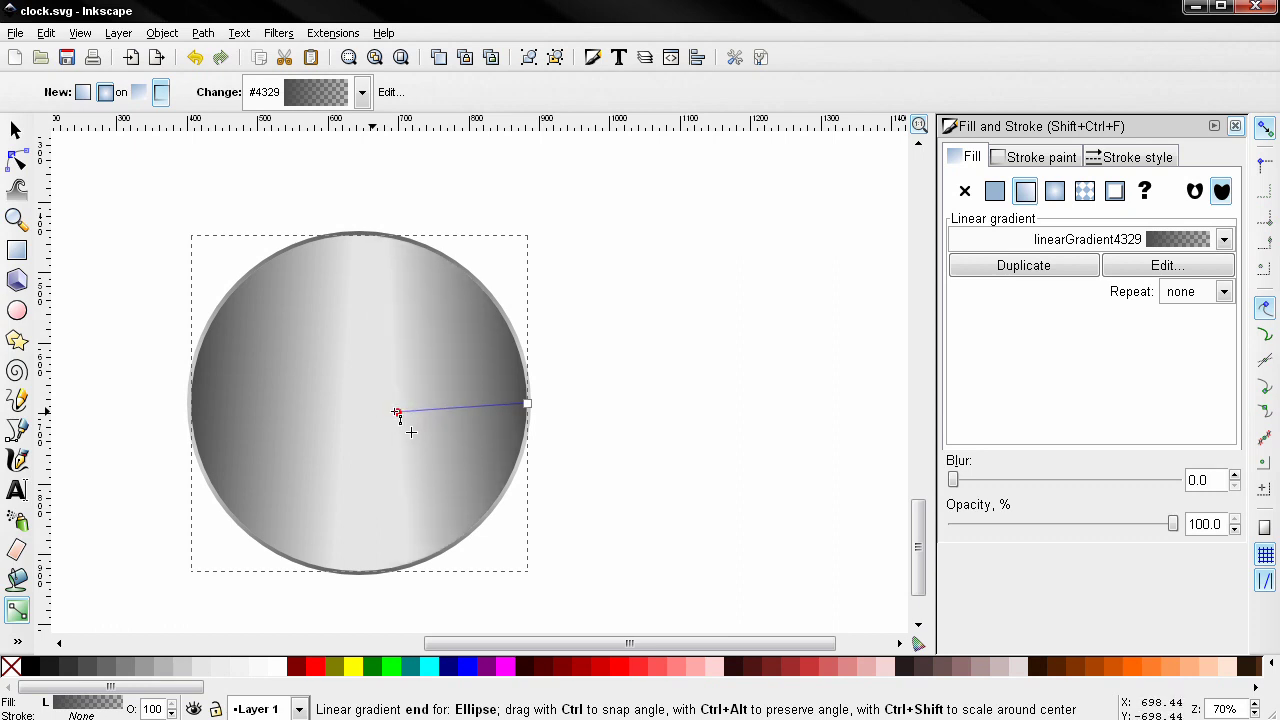
pyautogui.click(397, 412)
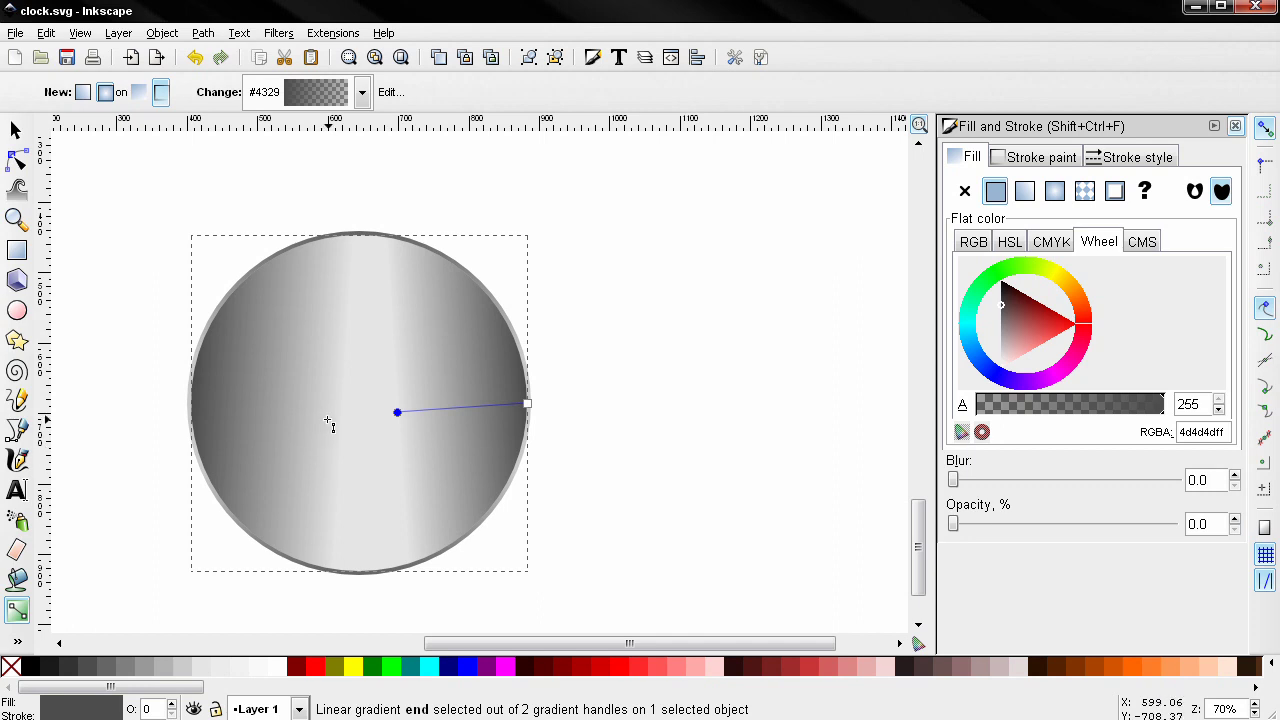
pyautogui.click(16, 130)
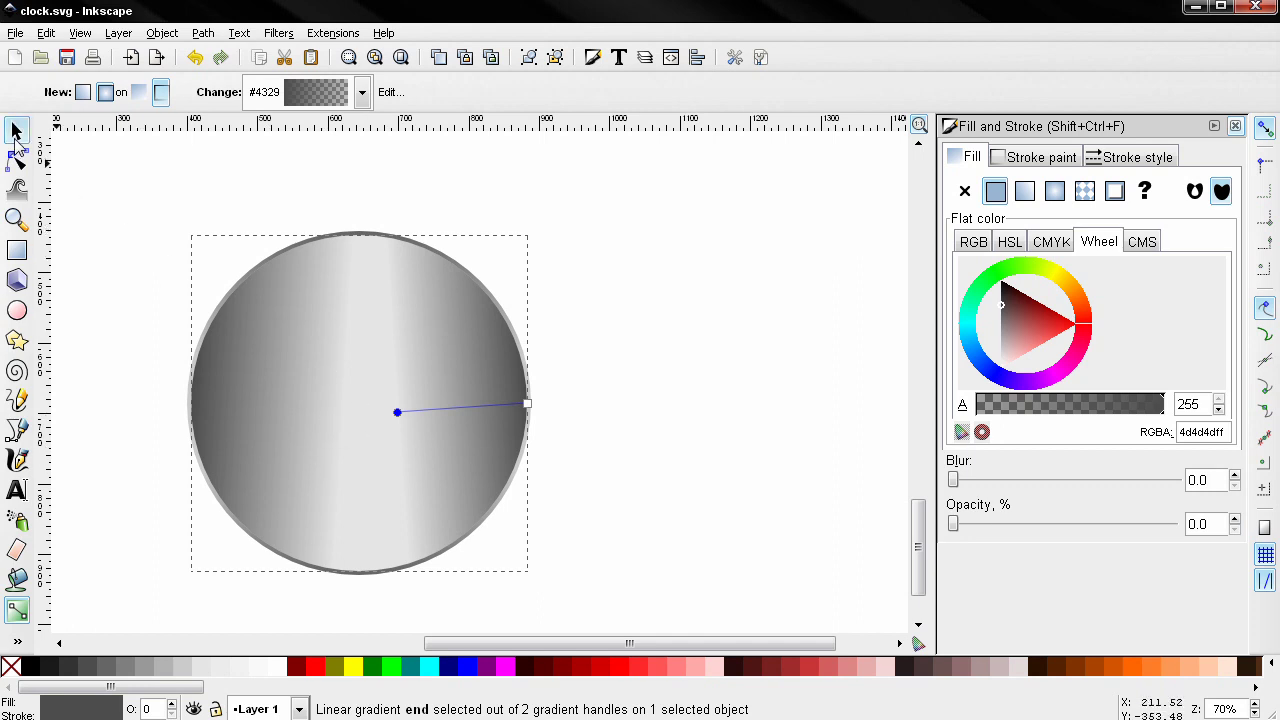
pyautogui.click(338, 400)
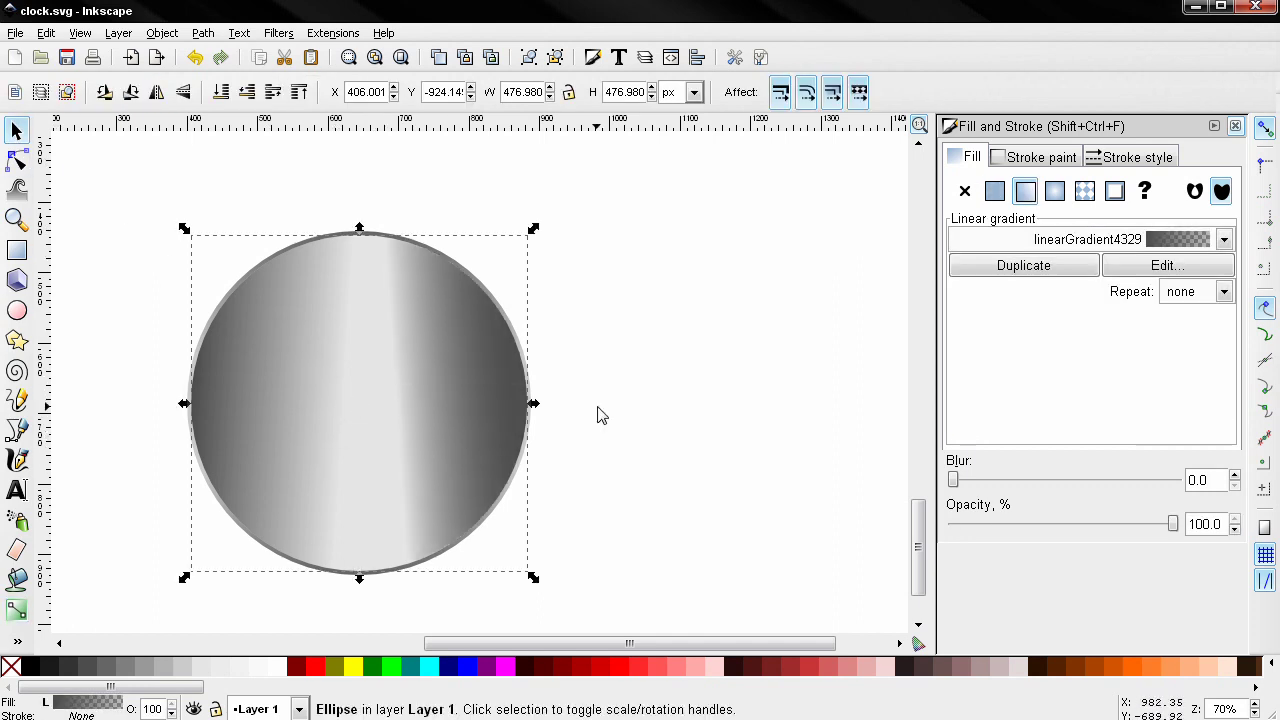
pyautogui.click(965, 191)
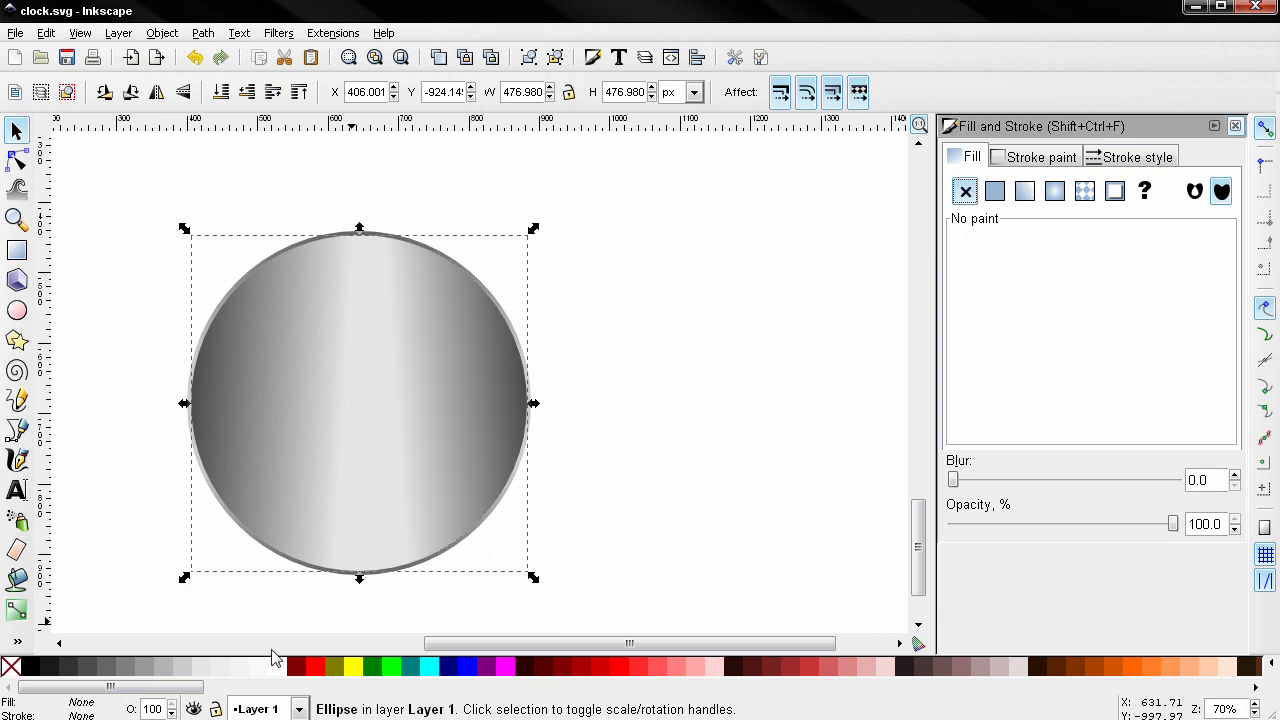
# Fill the circle solid black and shrink it to about 91%, trying and undoing a linear gradient.
pyautogui.click(31, 666)
pyautogui.moveTo(533, 577); pyautogui.dragTo(528, 563)
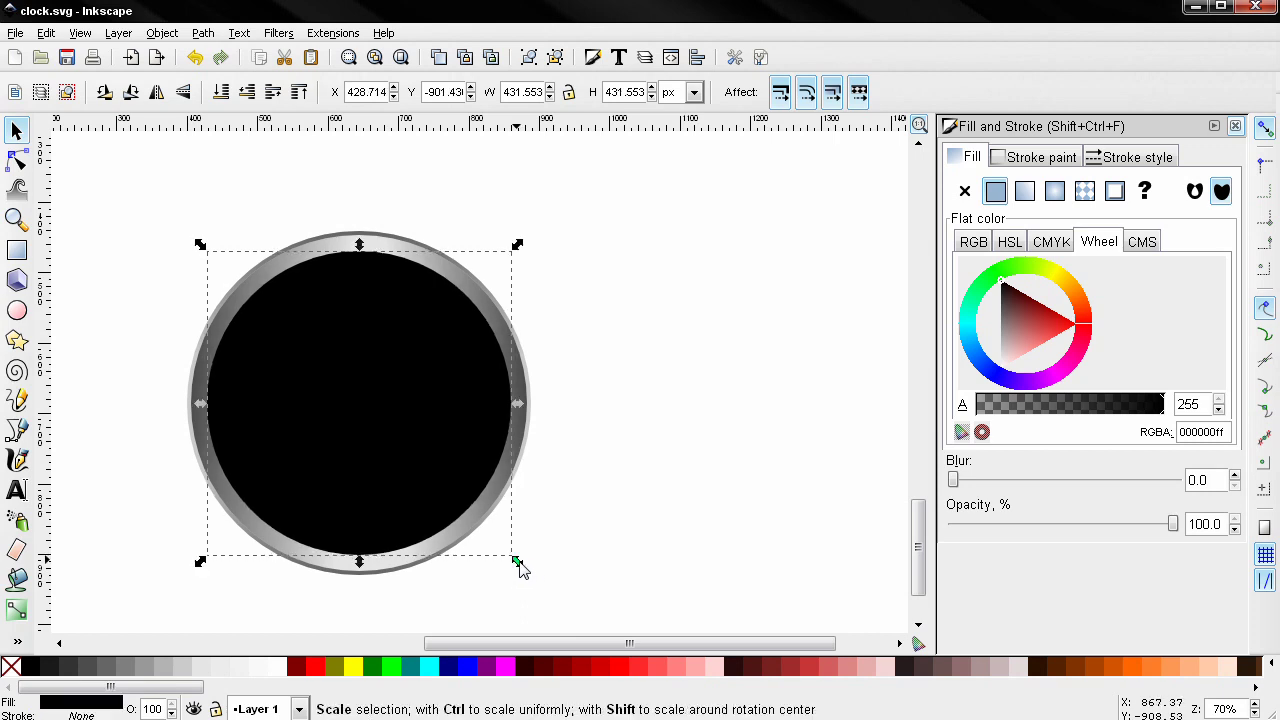
pyautogui.click(1024, 192)
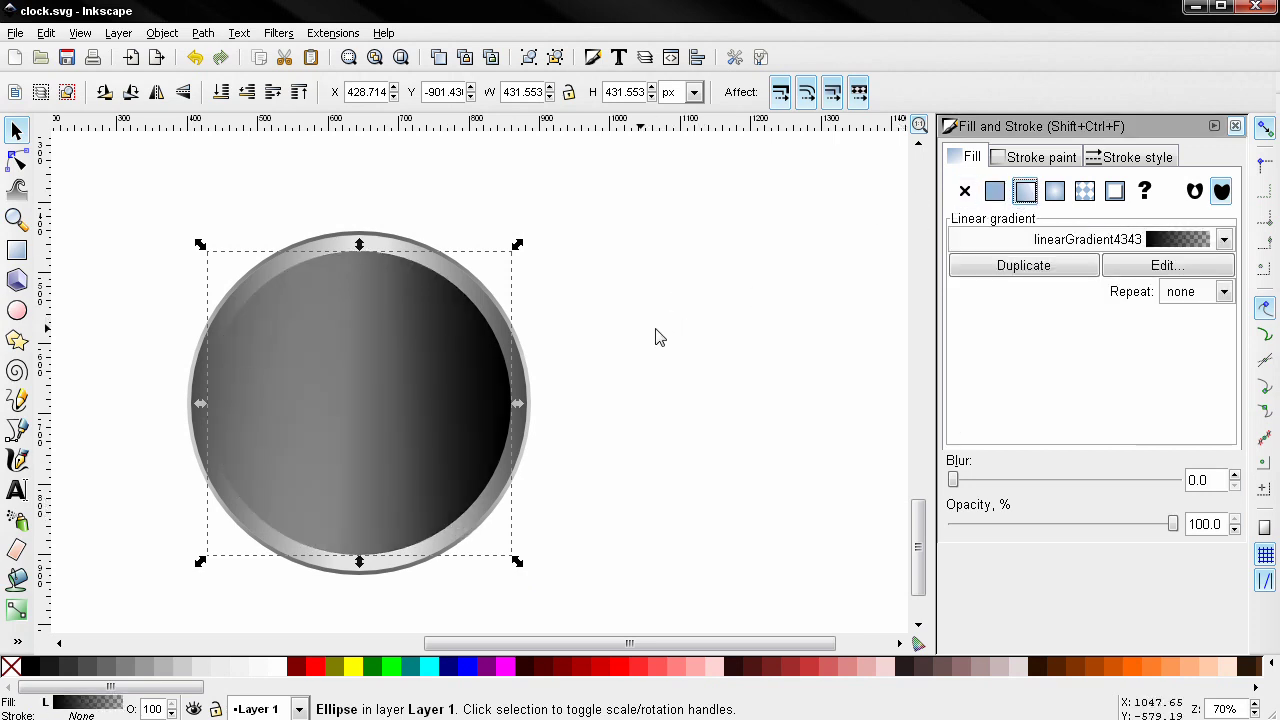
pyautogui.hotkey('ctrl', 'z')
pyautogui.press('g')
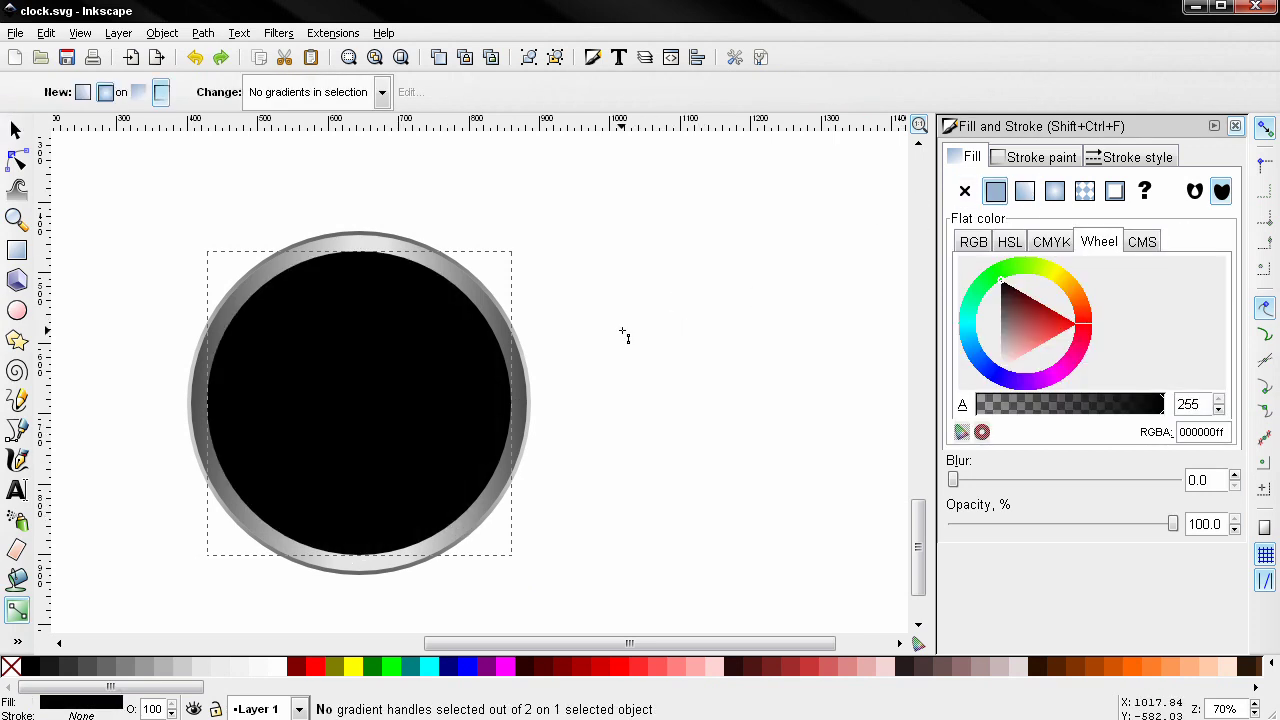
# Reapply a linear gradient to the black circle and drag its handles to run vertically.
pyautogui.click(1026, 192)
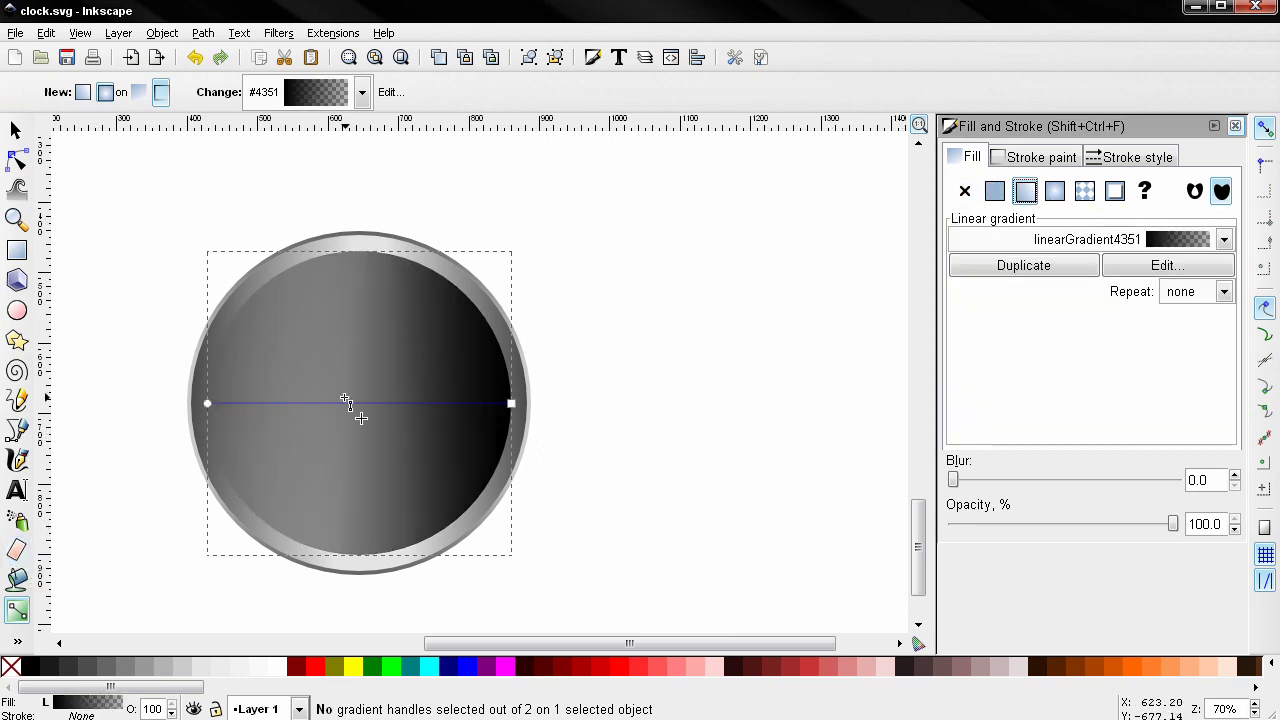
pyautogui.moveTo(511, 403); pyautogui.dragTo(367, 264)
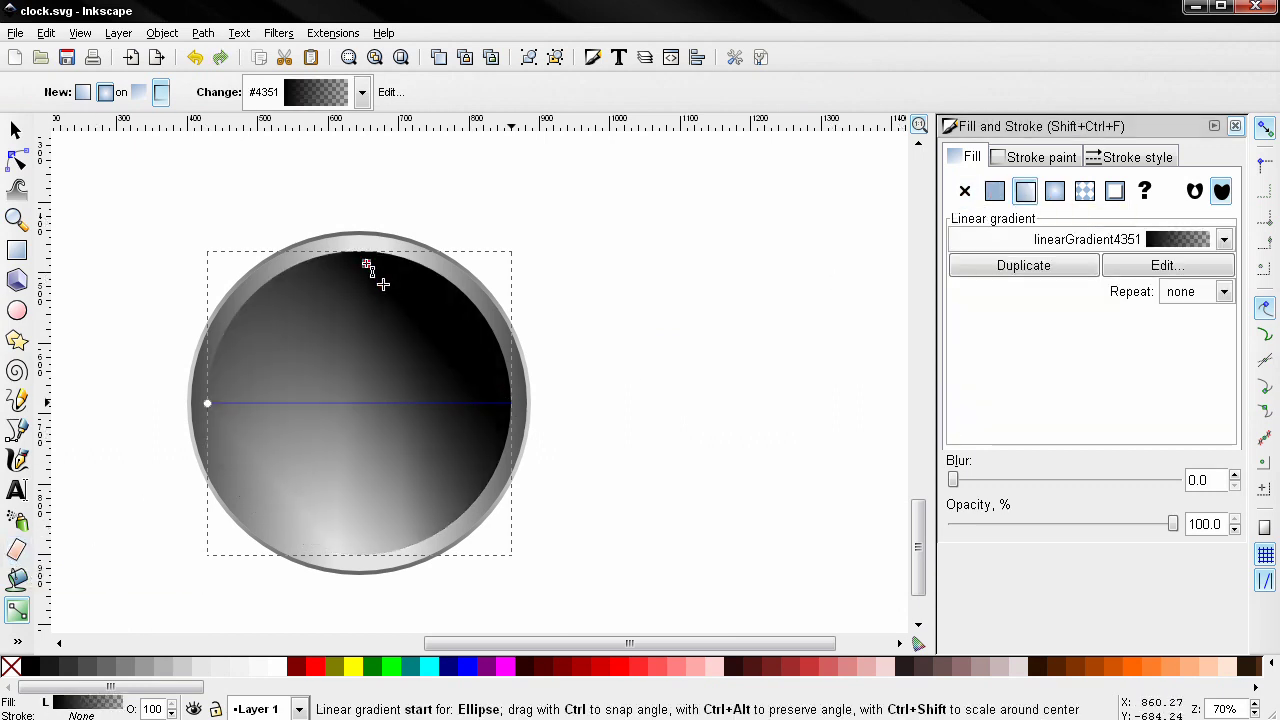
pyautogui.click(207, 403)
pyautogui.moveTo(211, 405); pyautogui.dragTo(380, 477)
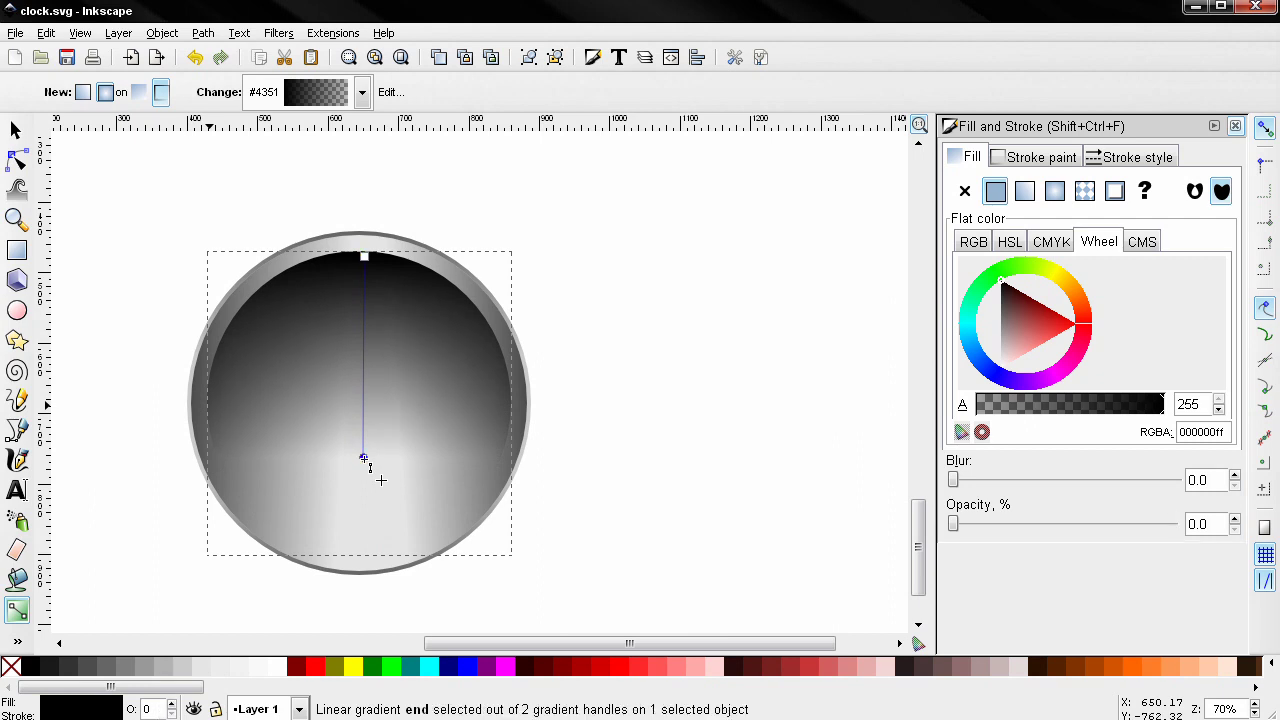
pyautogui.click(16, 131)
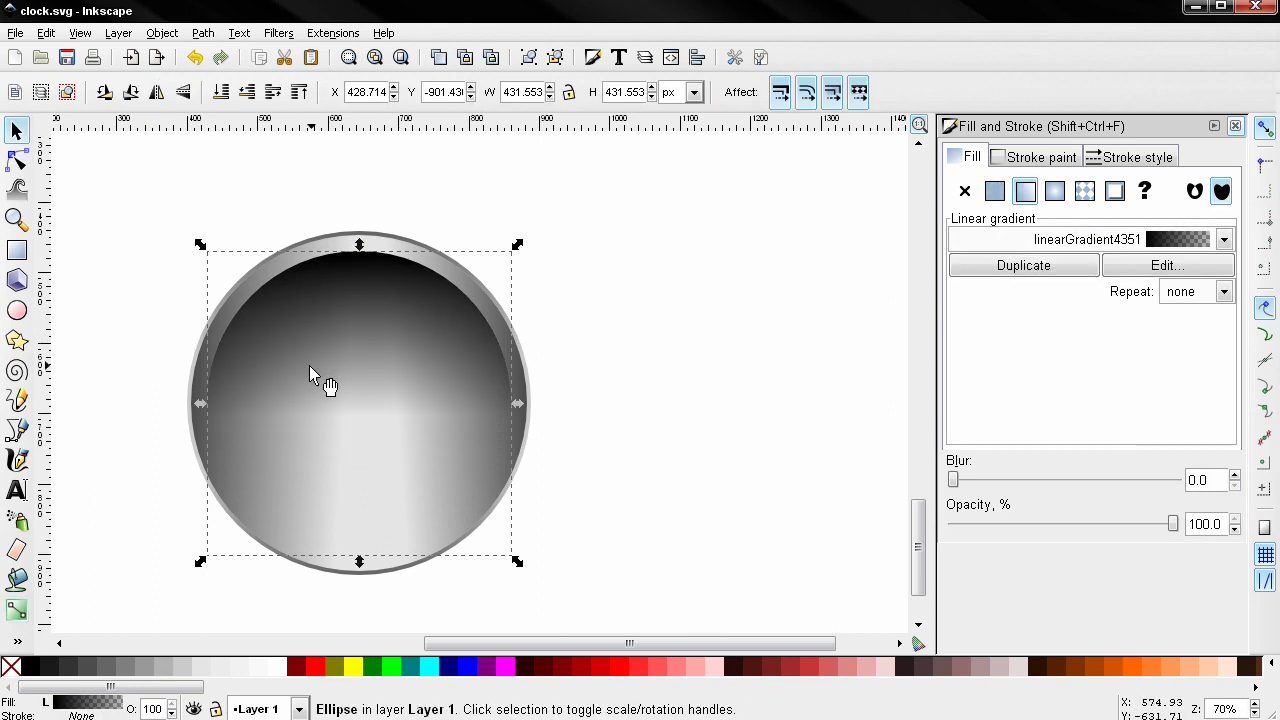
# Reset the inner circle's fill to flat white, then to solid black.
pyautogui.click(270, 666)
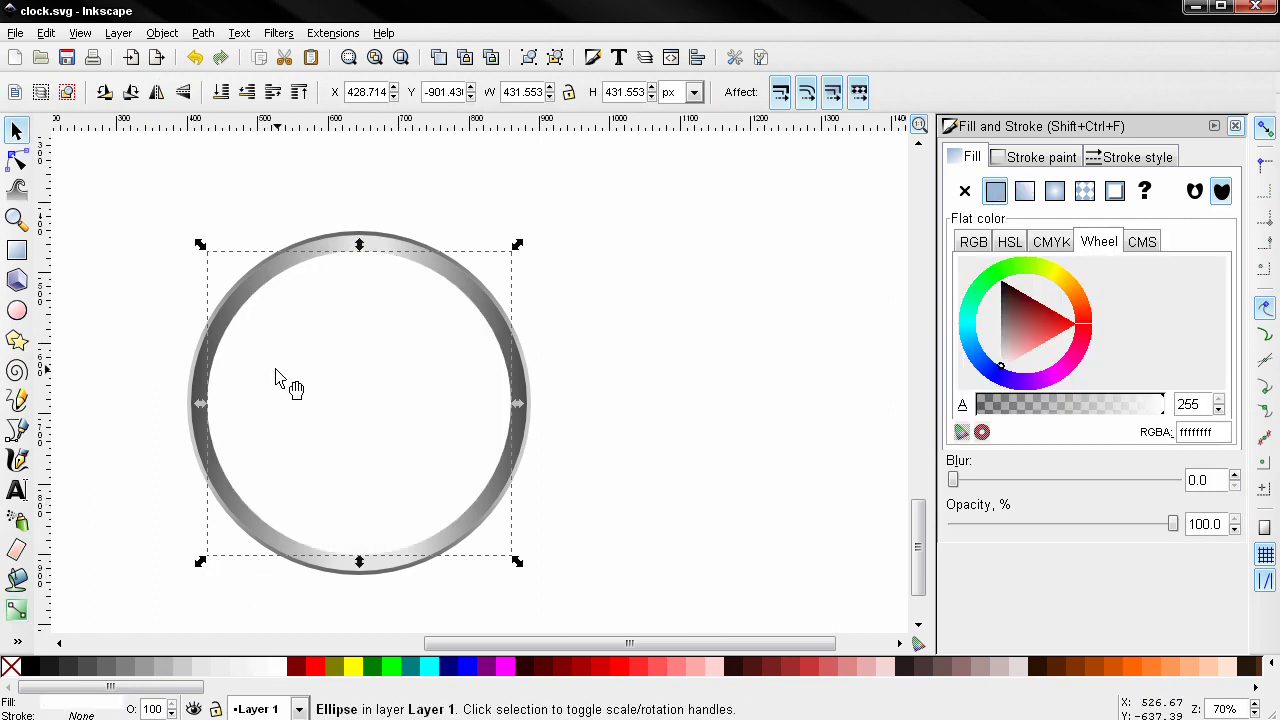
pyautogui.press('ctrl')
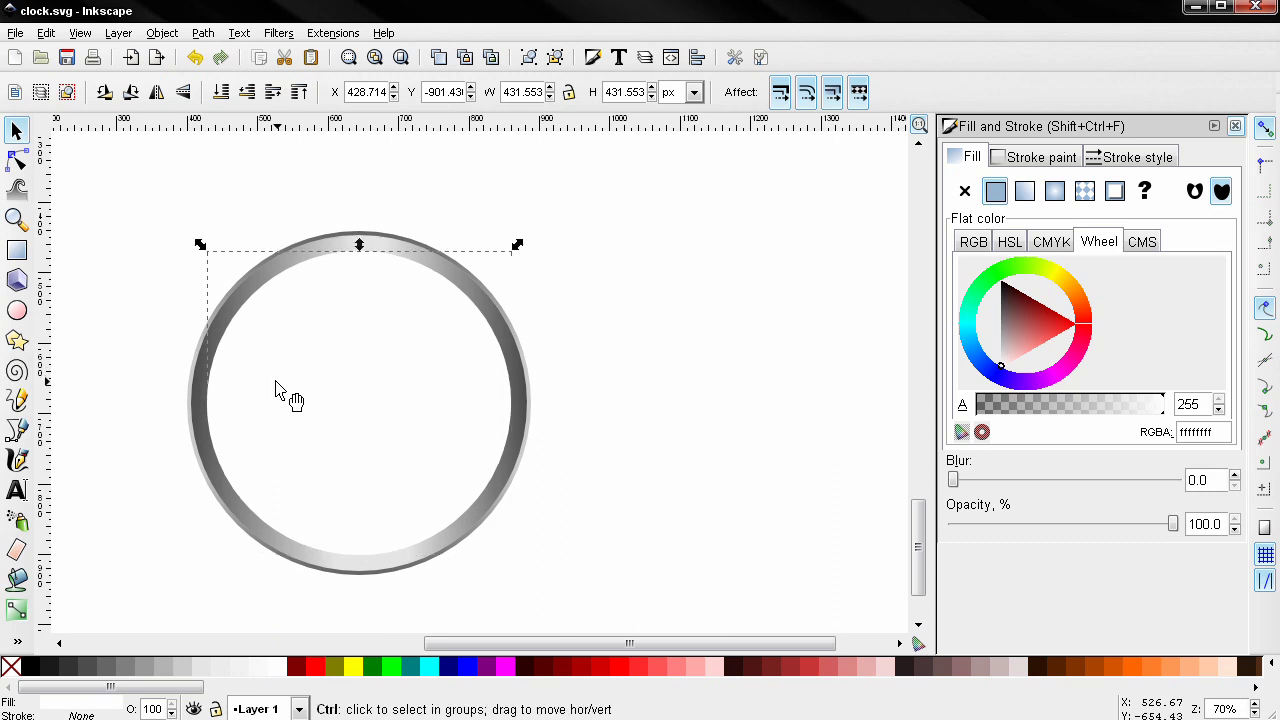
pyautogui.click(30, 666)
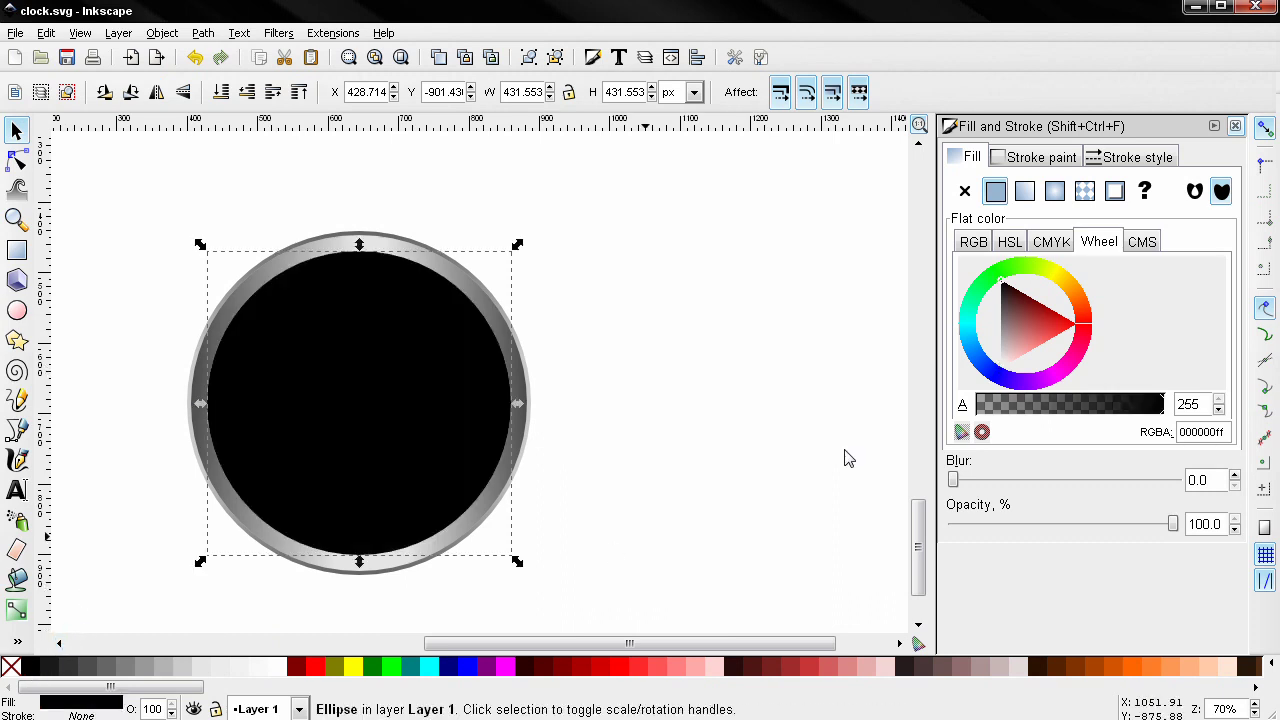
# Give the circle a vertical black-to-transparent linear gradient, pulling both handles slightly inward.
pyautogui.click(1024, 191)
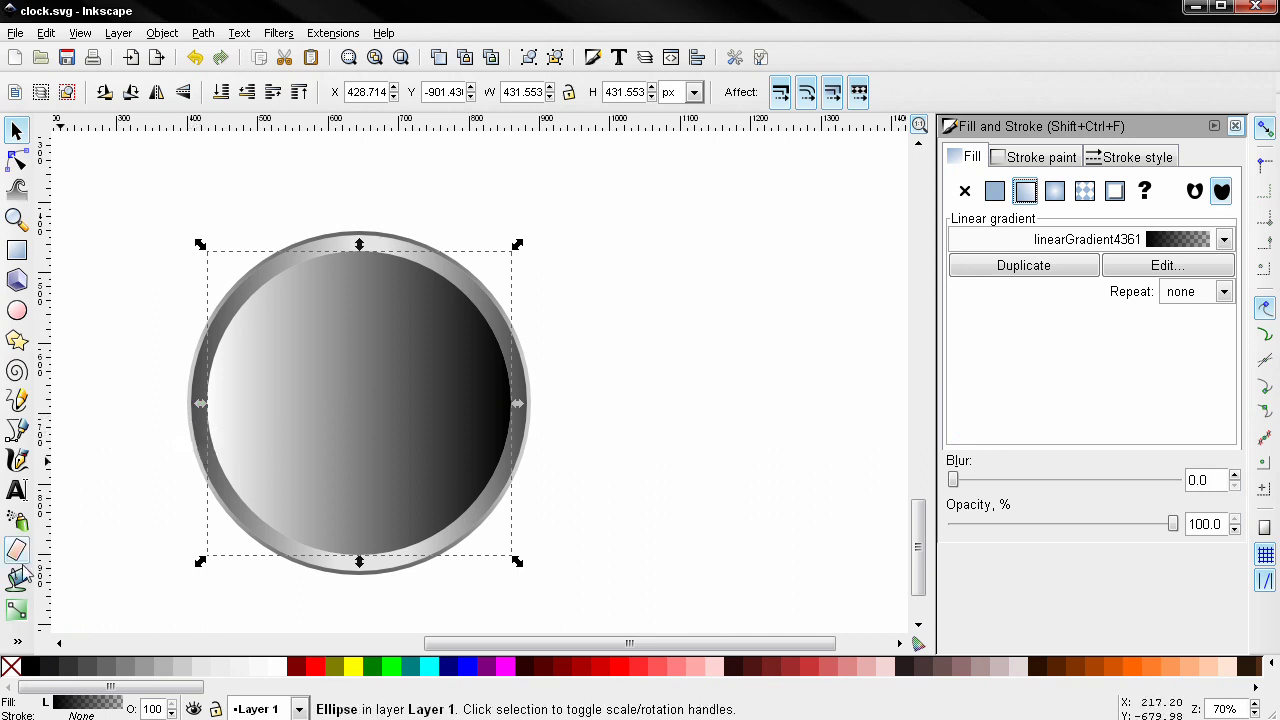
pyautogui.click(16, 609)
pyautogui.moveTo(208, 404); pyautogui.dragTo(356, 543)
pyautogui.moveTo(511, 404); pyautogui.dragTo(502, 396)
pyautogui.moveTo(443, 352); pyautogui.dragTo(356, 256)
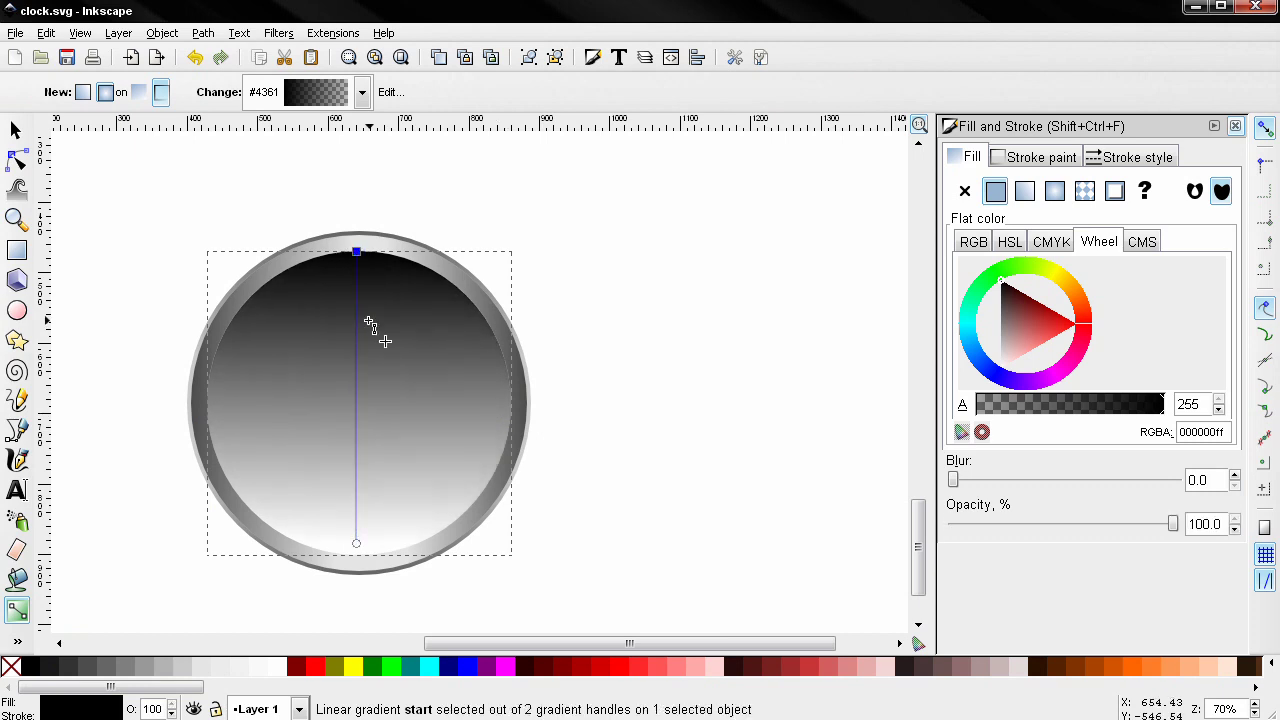
pyautogui.moveTo(357, 543); pyautogui.dragTo(363, 514)
pyautogui.moveTo(357, 251); pyautogui.dragTo(363, 279)
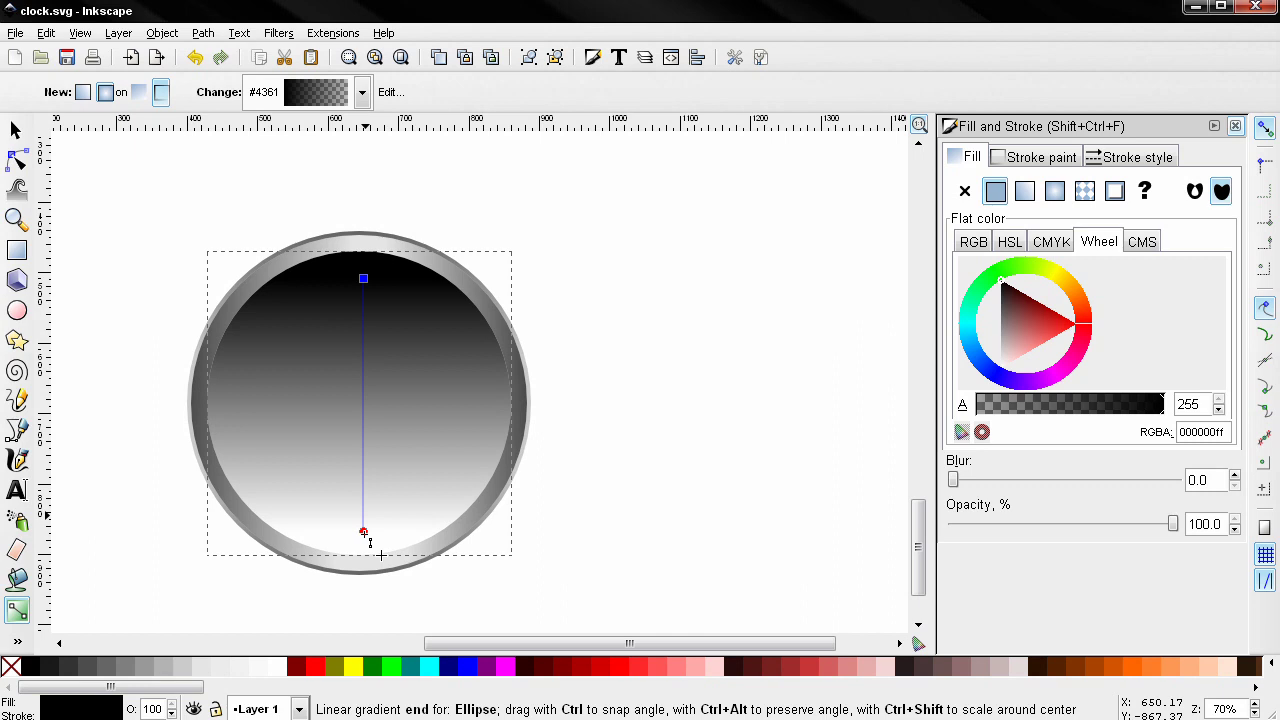
# Shrink the gradient circle to 408.840 px so a second ring shows.
pyautogui.click(364, 533)
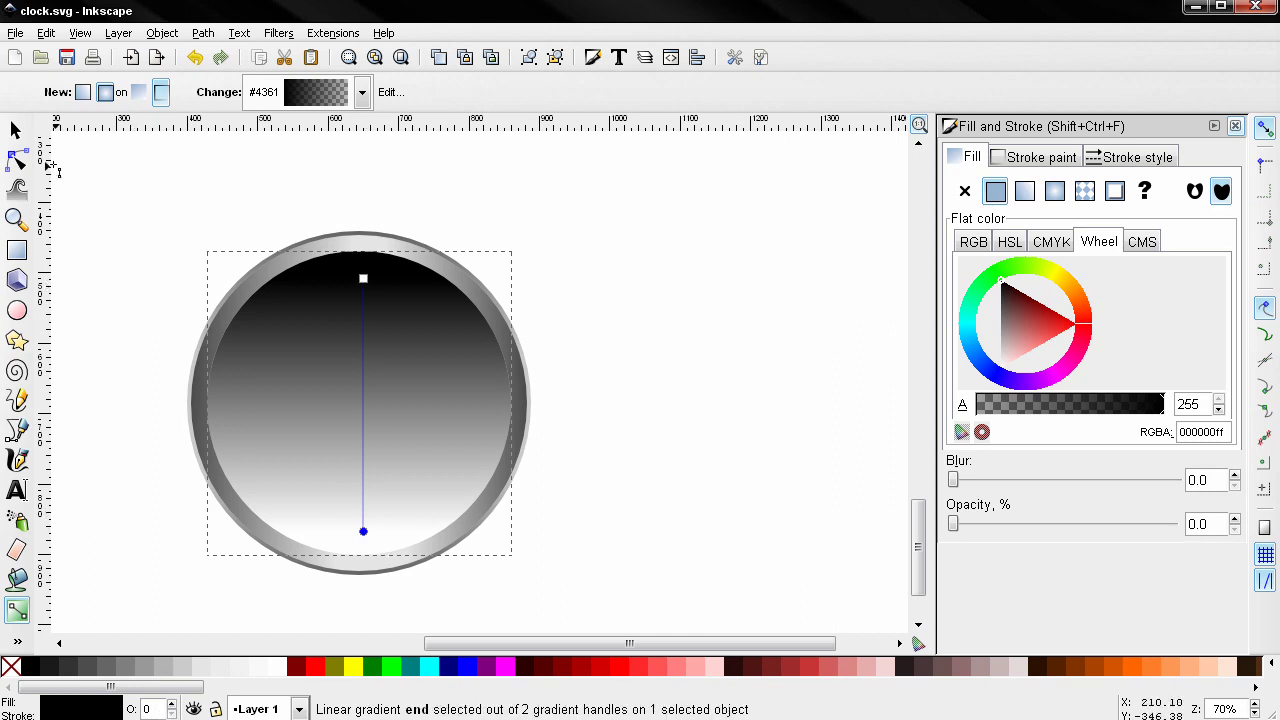
pyautogui.click(16, 130)
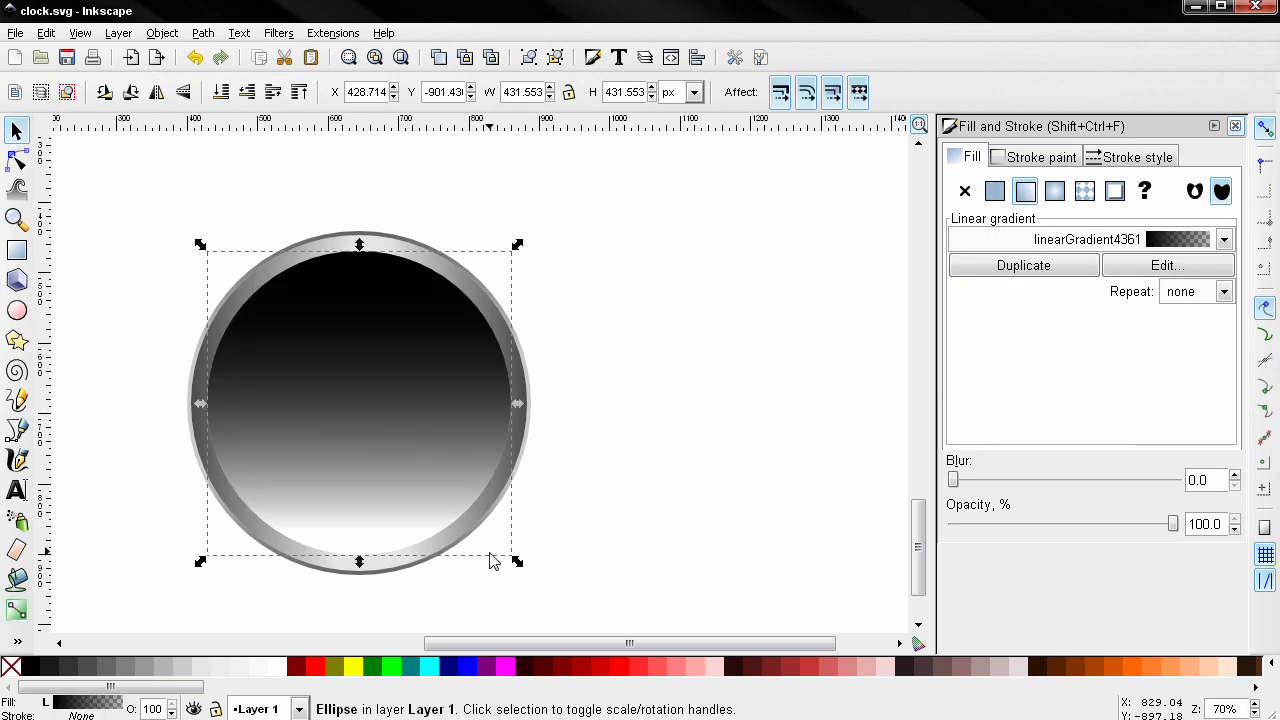
pyautogui.moveTo(517, 562)
pyautogui.mouseDown()
pyautogui.moveTo(503, 557)
pyautogui.moveTo(527, 567)
pyautogui.mouseUp()
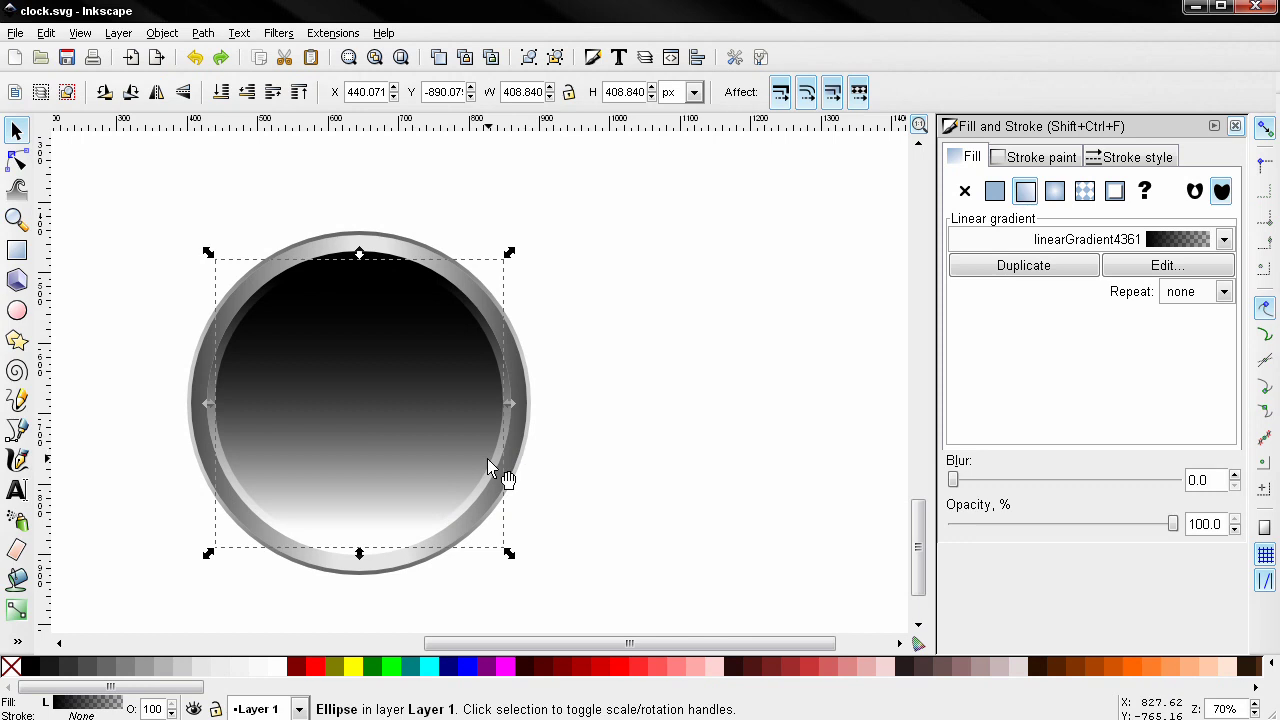
# Fill the dial light gray cccccc and enlarge it slightly to about 417.358 px.
pyautogui.click(183, 667)
pyautogui.click(199, 672)
pyautogui.hotkey('ctrl', 'z')
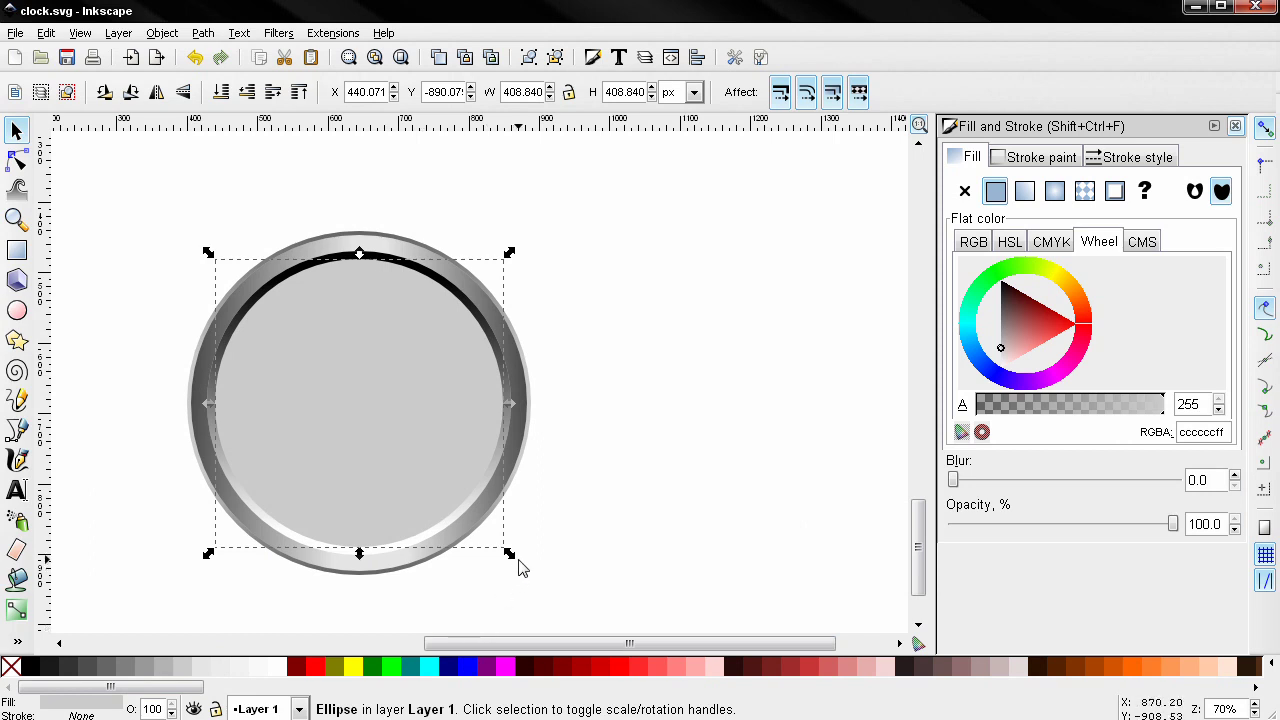
pyautogui.moveTo(511, 556); pyautogui.dragTo(515, 561)
pyautogui.keyDown('ctrl'); pyautogui.scroll(2, 443, 537); pyautogui.keyUp('ctrl')
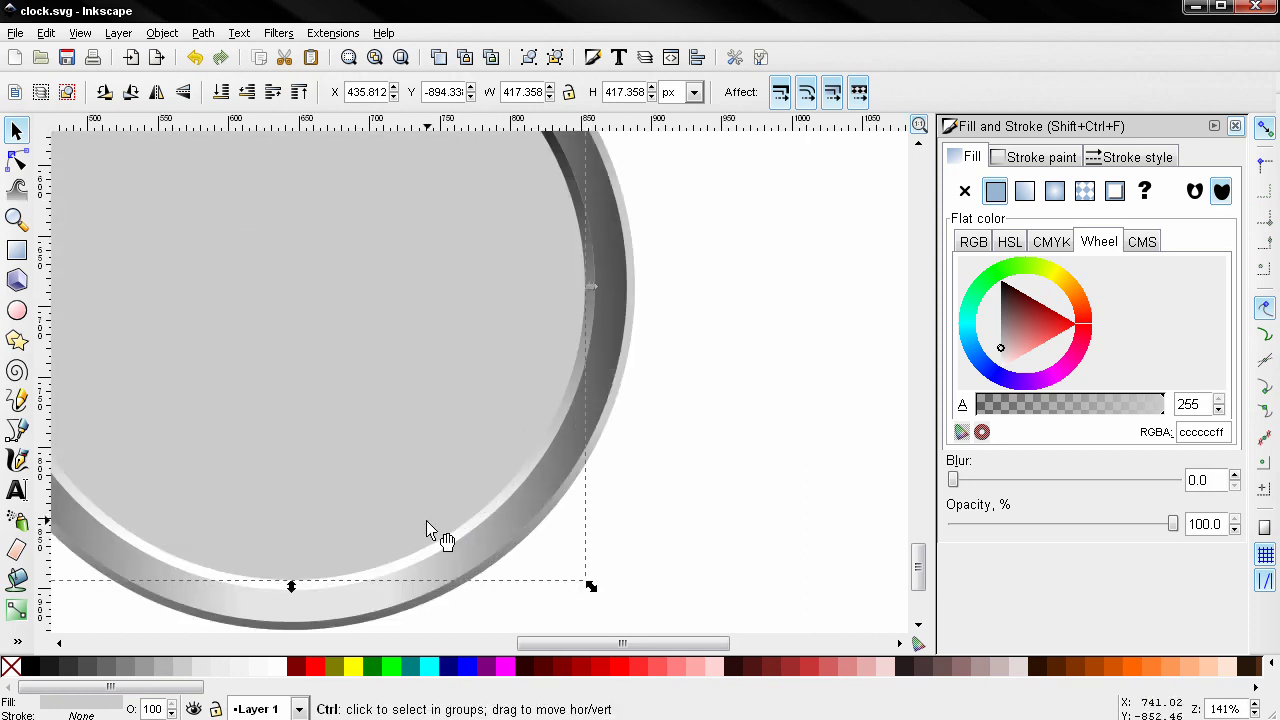
pyautogui.keyDown('ctrl'); pyautogui.scroll(-2, 506, 581); pyautogui.keyUp('ctrl')
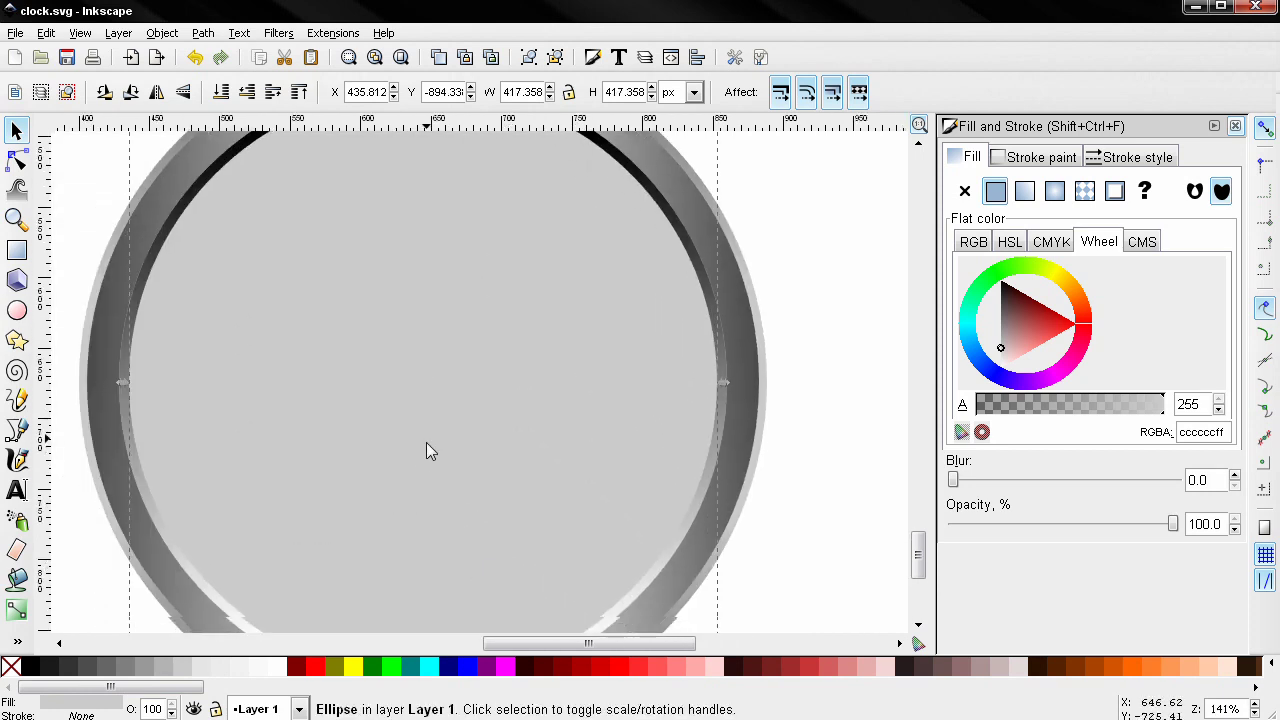
pyautogui.keyDown('ctrl'); pyautogui.scroll(2, 430, 355); pyautogui.keyUp('ctrl')
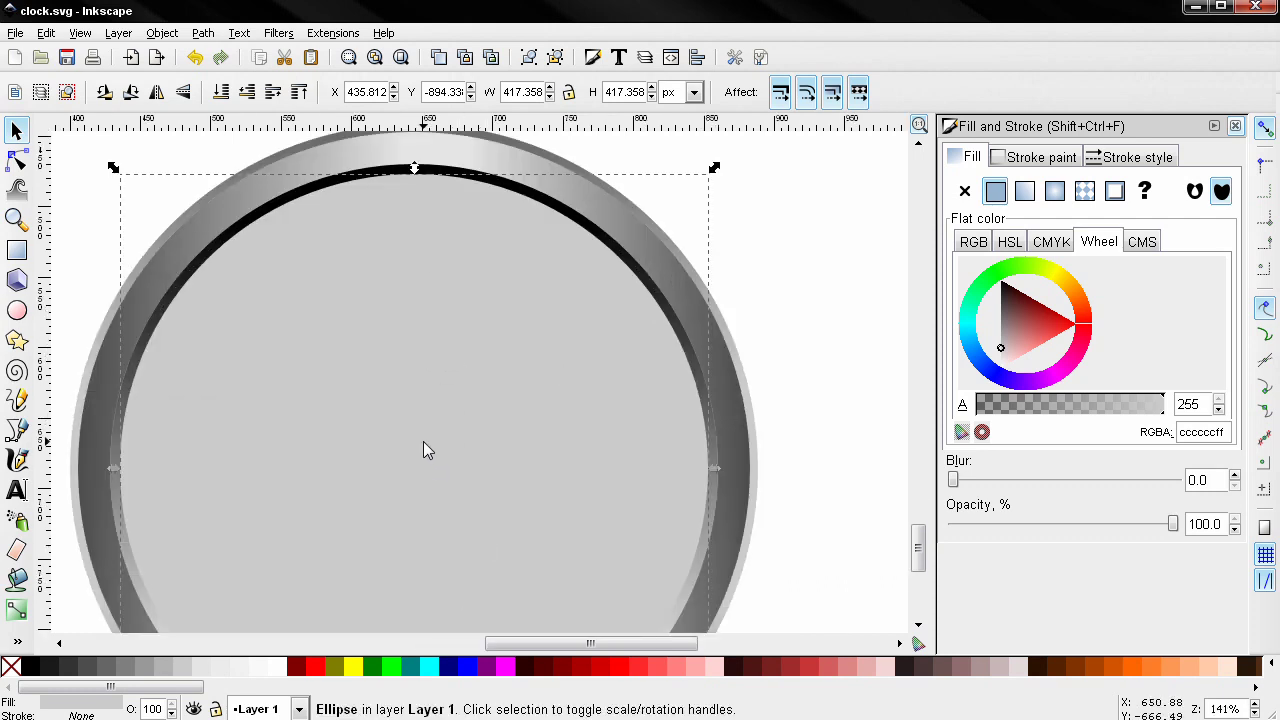
pyautogui.keyDown('ctrl'); pyautogui.scroll(-2, 424, 445); pyautogui.keyUp('ctrl')
pyautogui.keyDown('ctrl'); pyautogui.scroll(2, 436, 479); pyautogui.keyUp('ctrl')
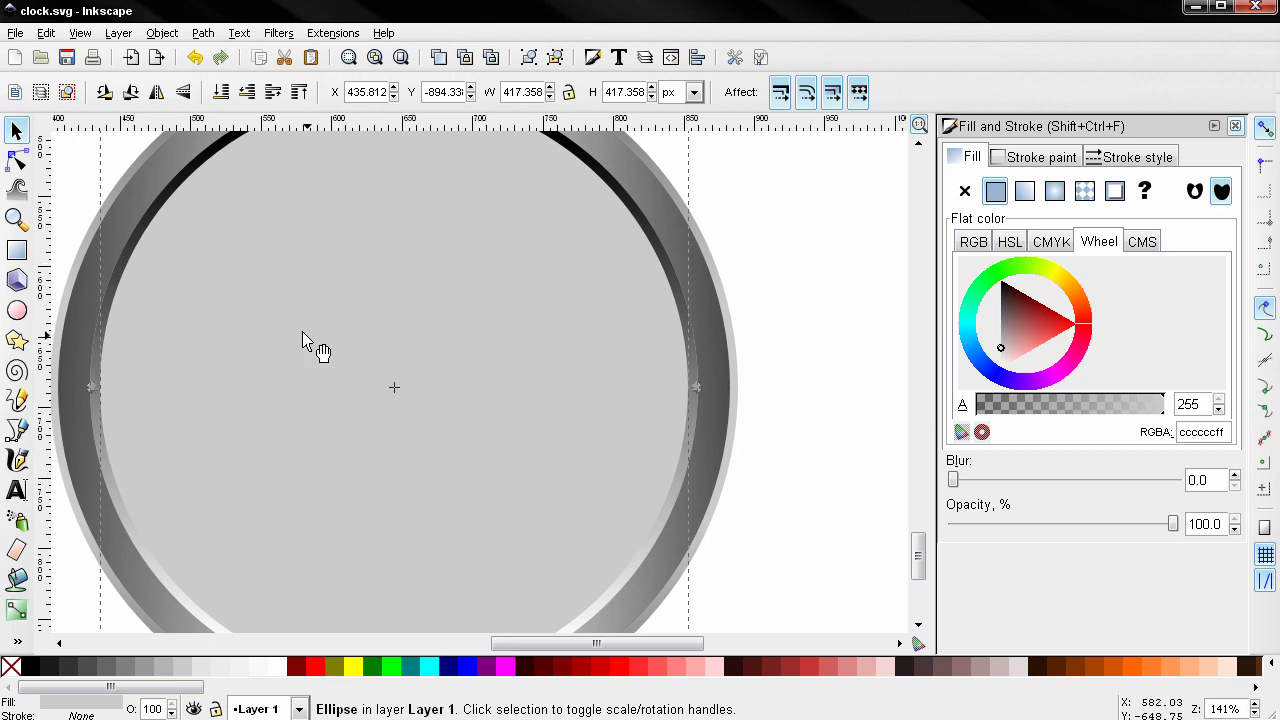
# Move the black gradient's start to the top rim and its end up onto the lower face.
pyautogui.click(16, 609)
pyautogui.scroll(-2, 414, 357)
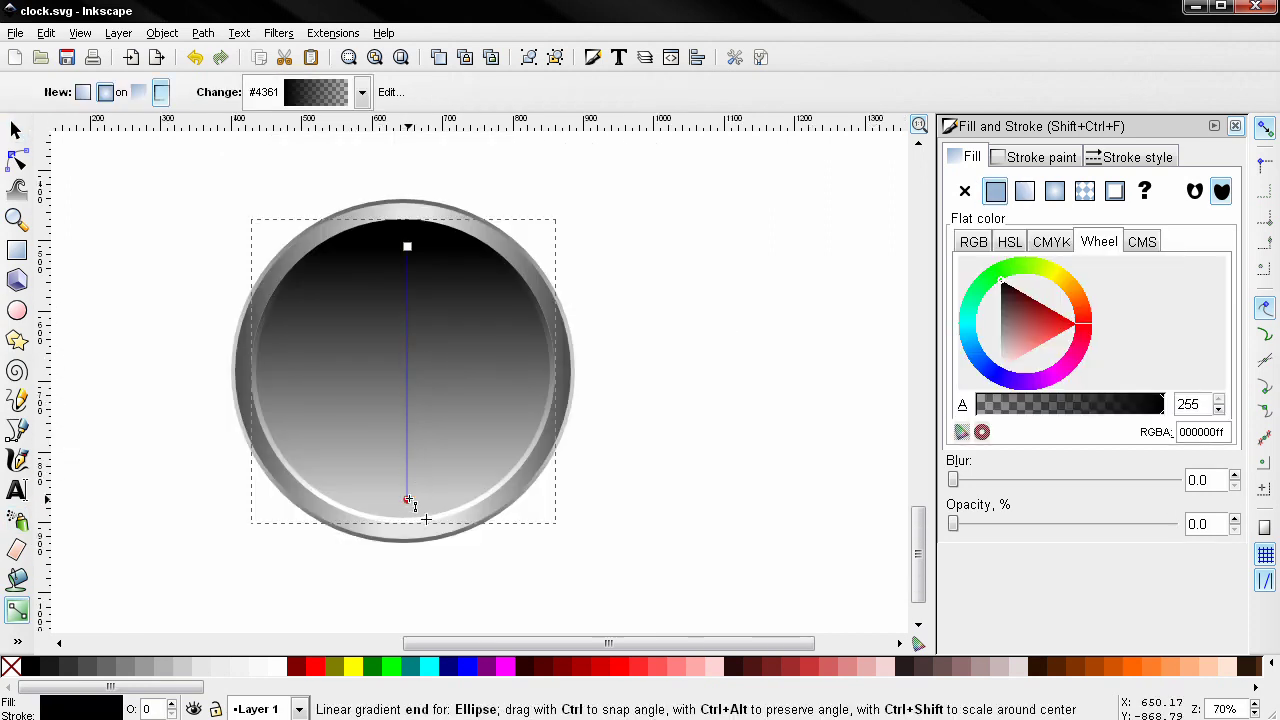
pyautogui.moveTo(408, 500); pyautogui.dragTo(408, 412)
pyautogui.moveTo(407, 247); pyautogui.dragTo(407, 214)
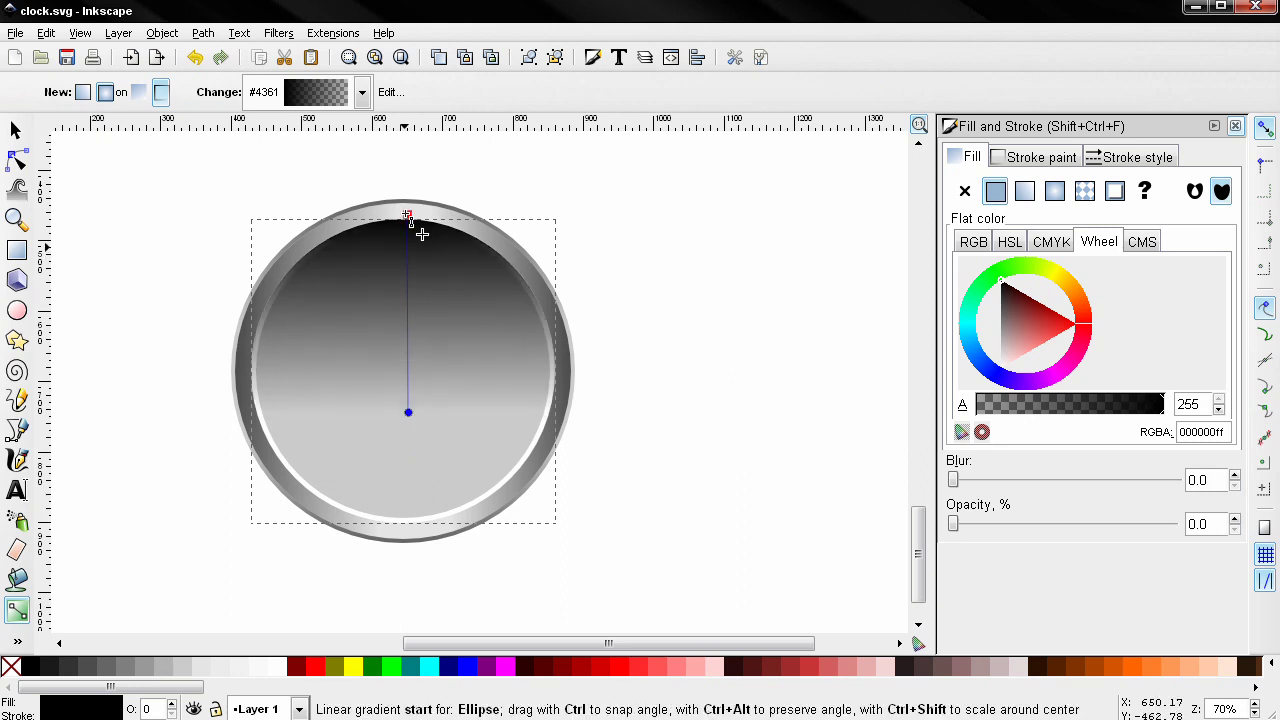
pyautogui.moveTo(408, 412); pyautogui.dragTo(409, 438)
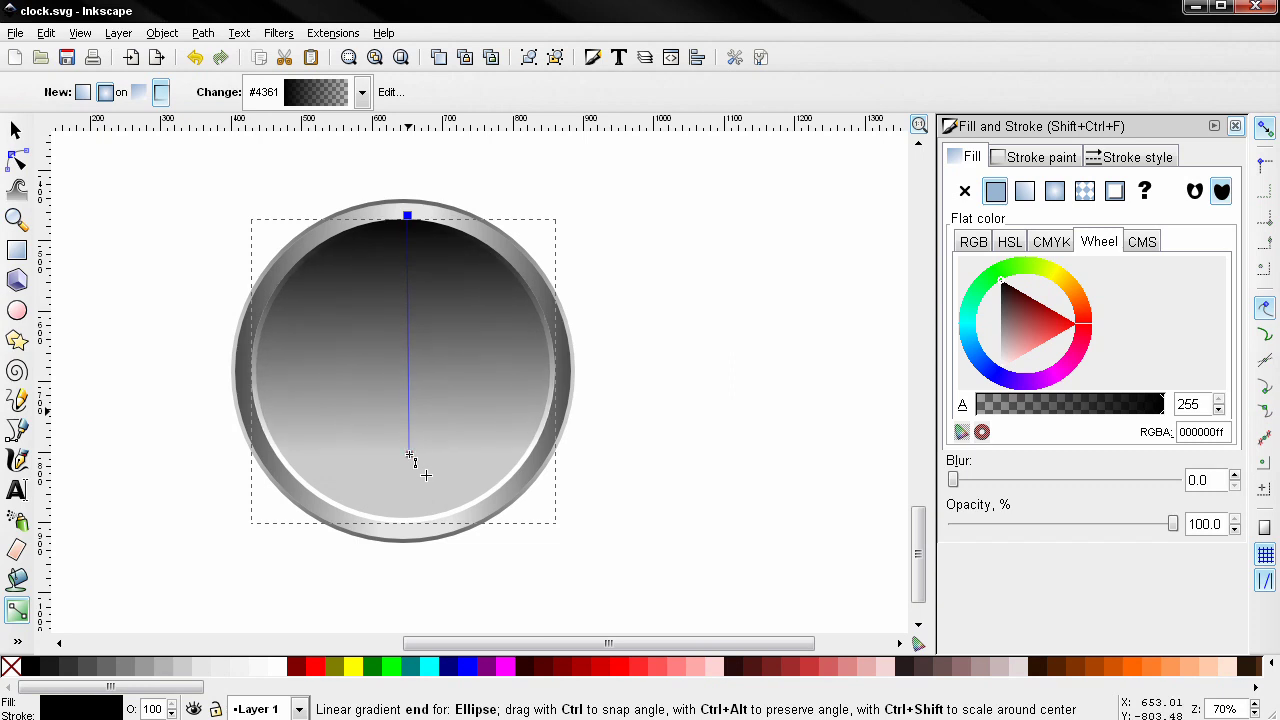
pyautogui.click(409, 456)
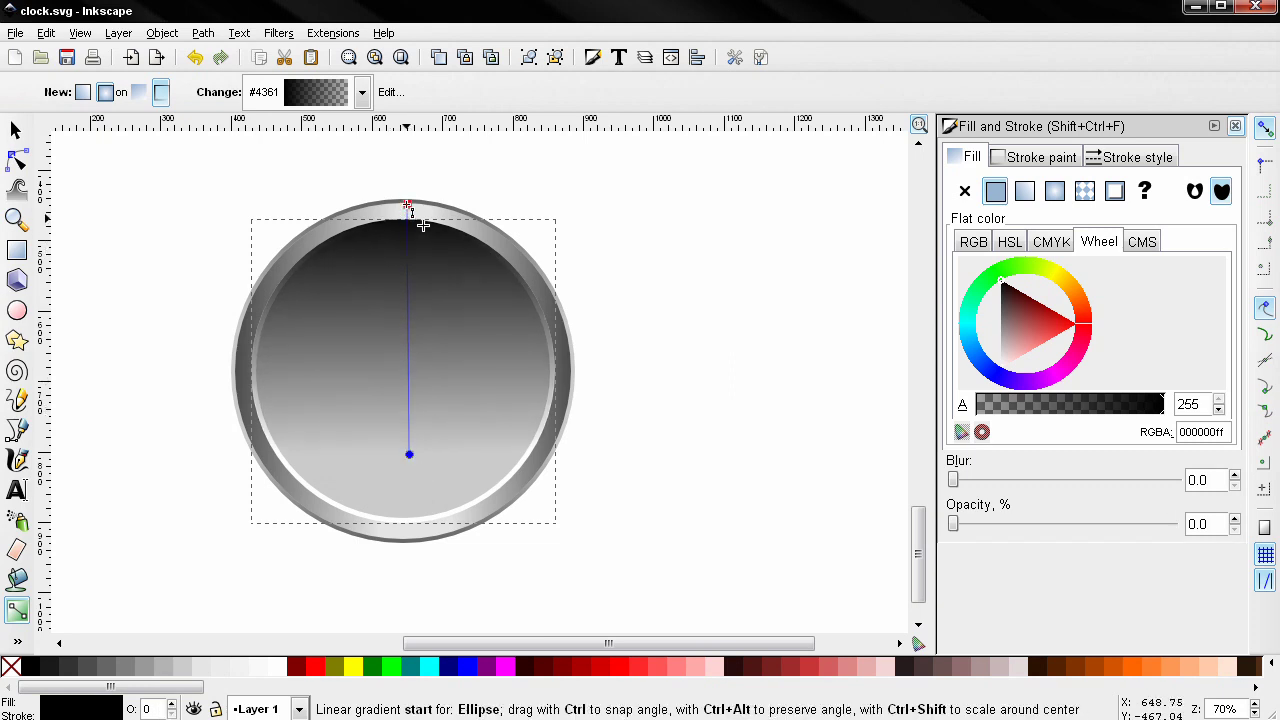
pyautogui.click(408, 206)
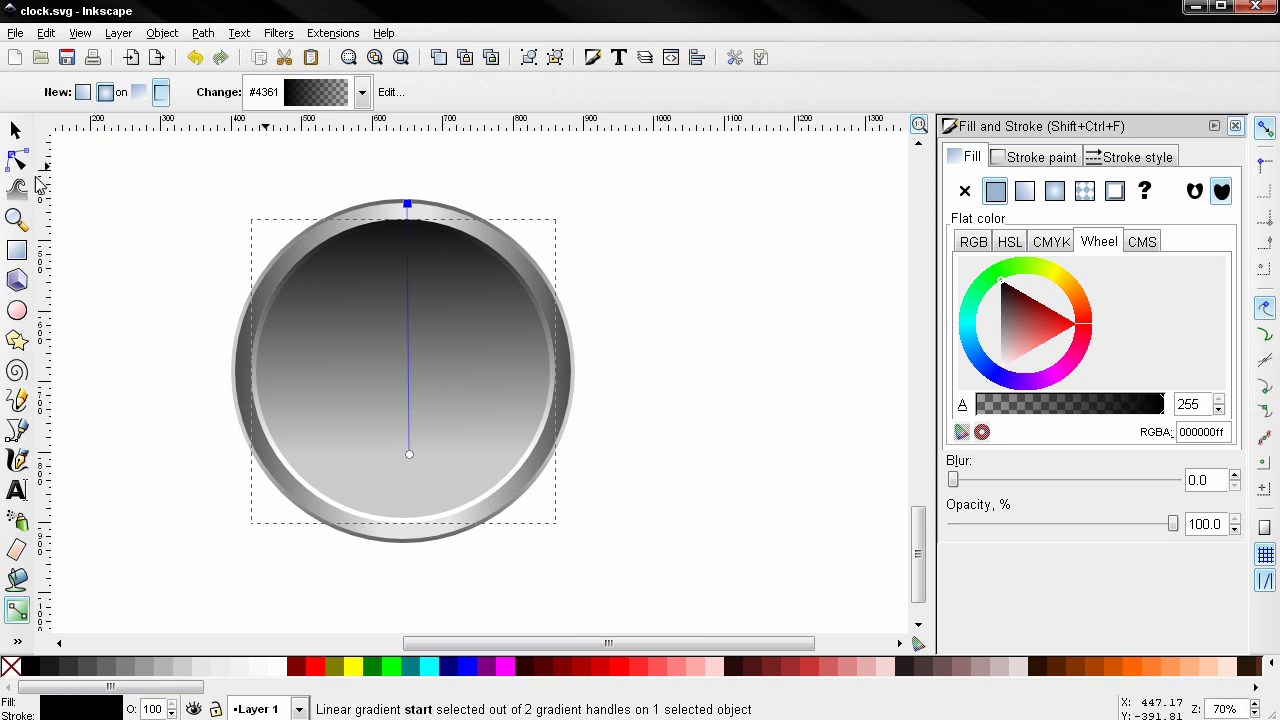
pyautogui.click(16, 131)
# Lower the gradient circle one step and give the gray dial a flat-colour stroke.
pyautogui.click(247, 92)
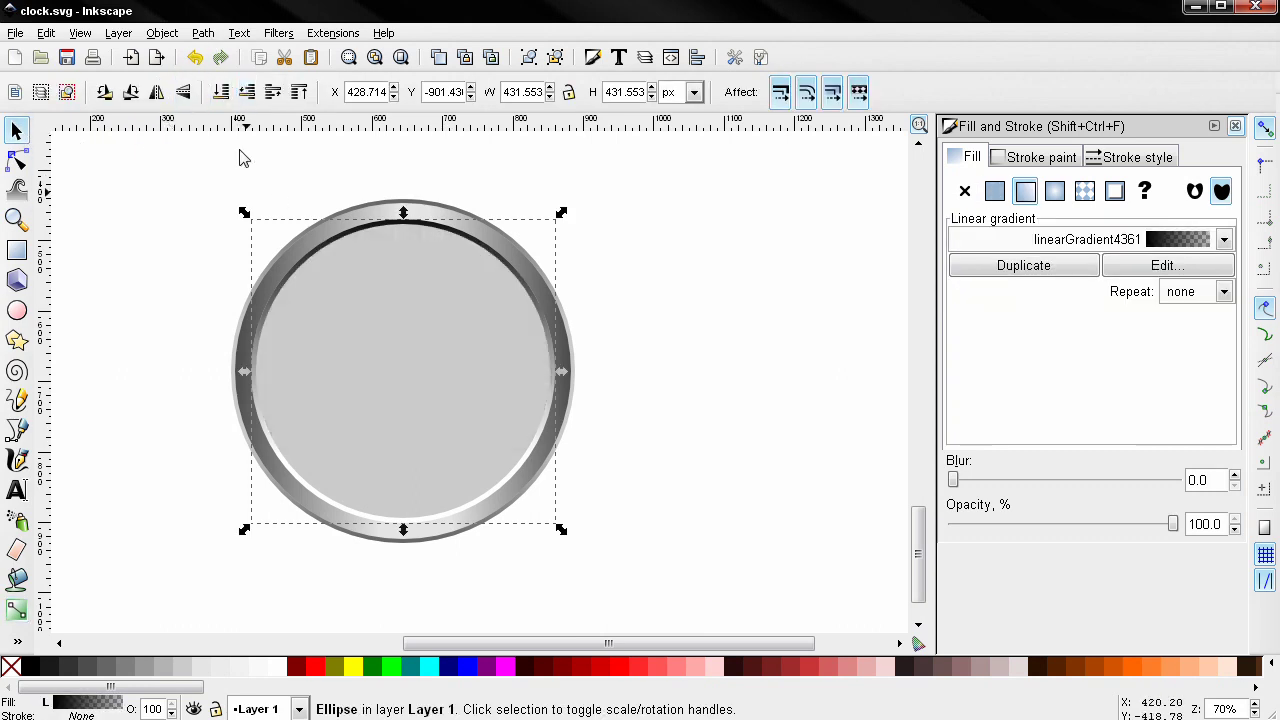
pyautogui.click(408, 401)
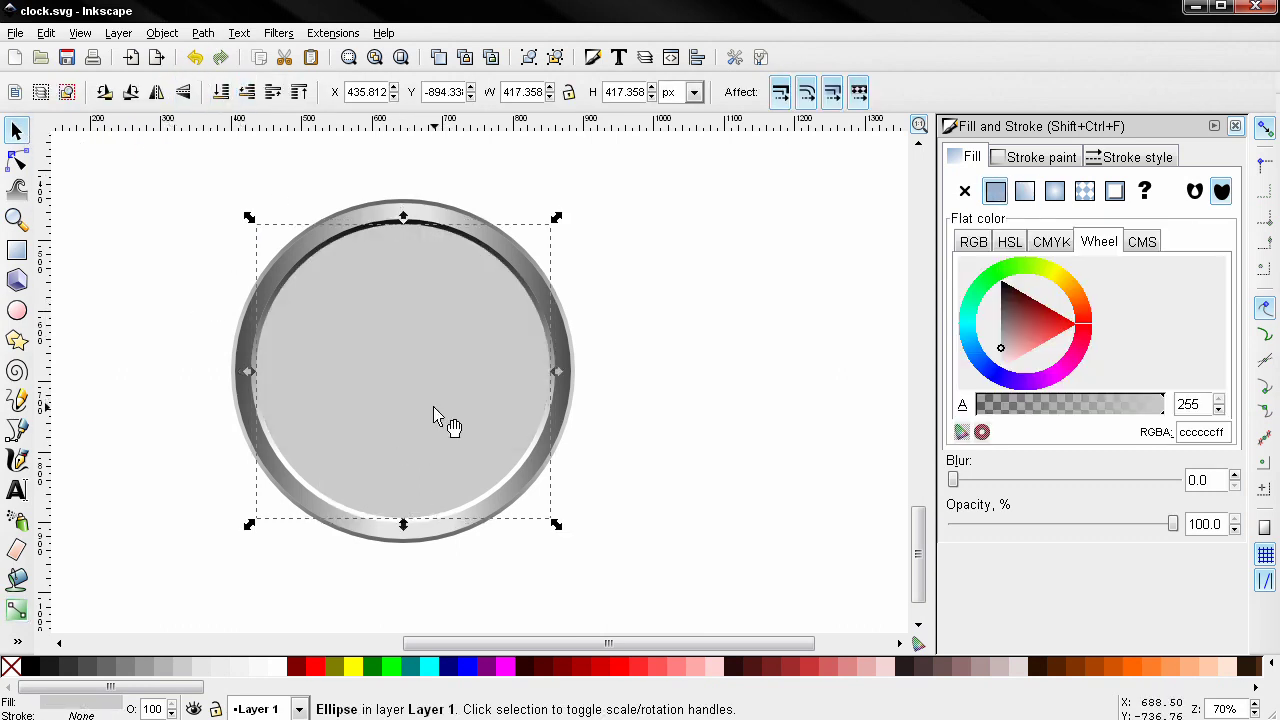
pyautogui.click(1042, 160)
pyautogui.click(995, 192)
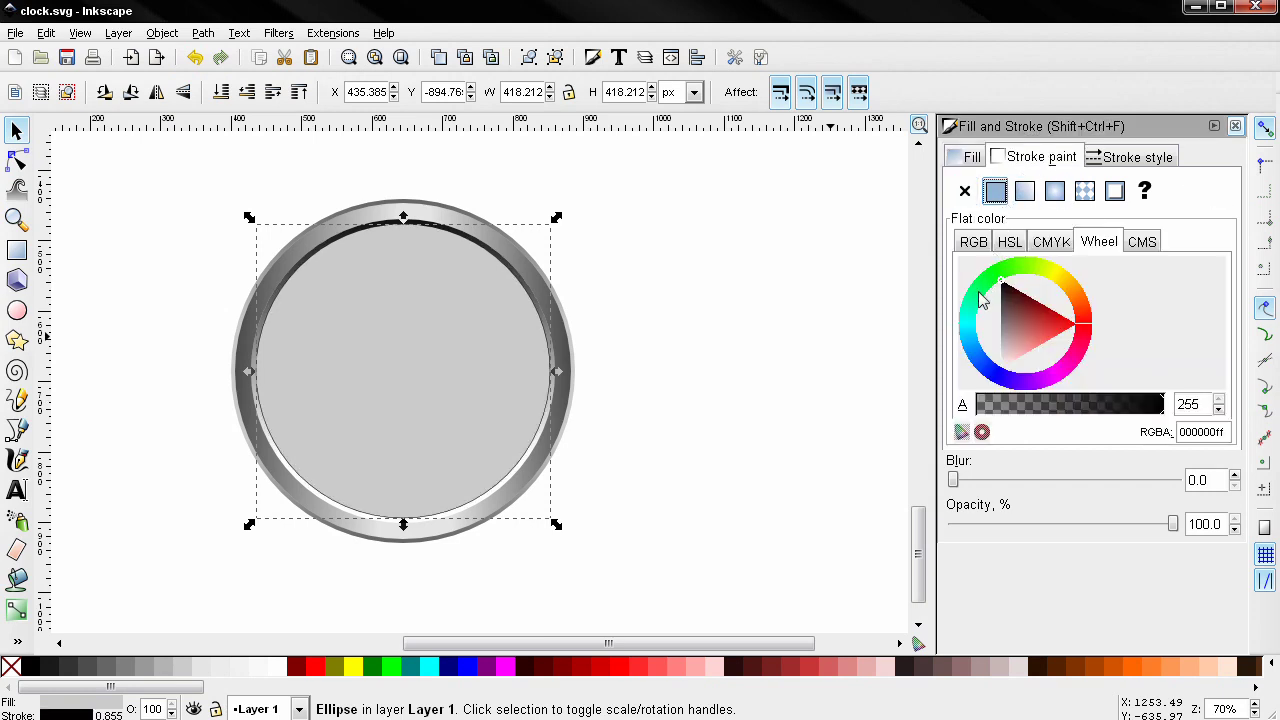
pyautogui.scroll(1, 605, 495)
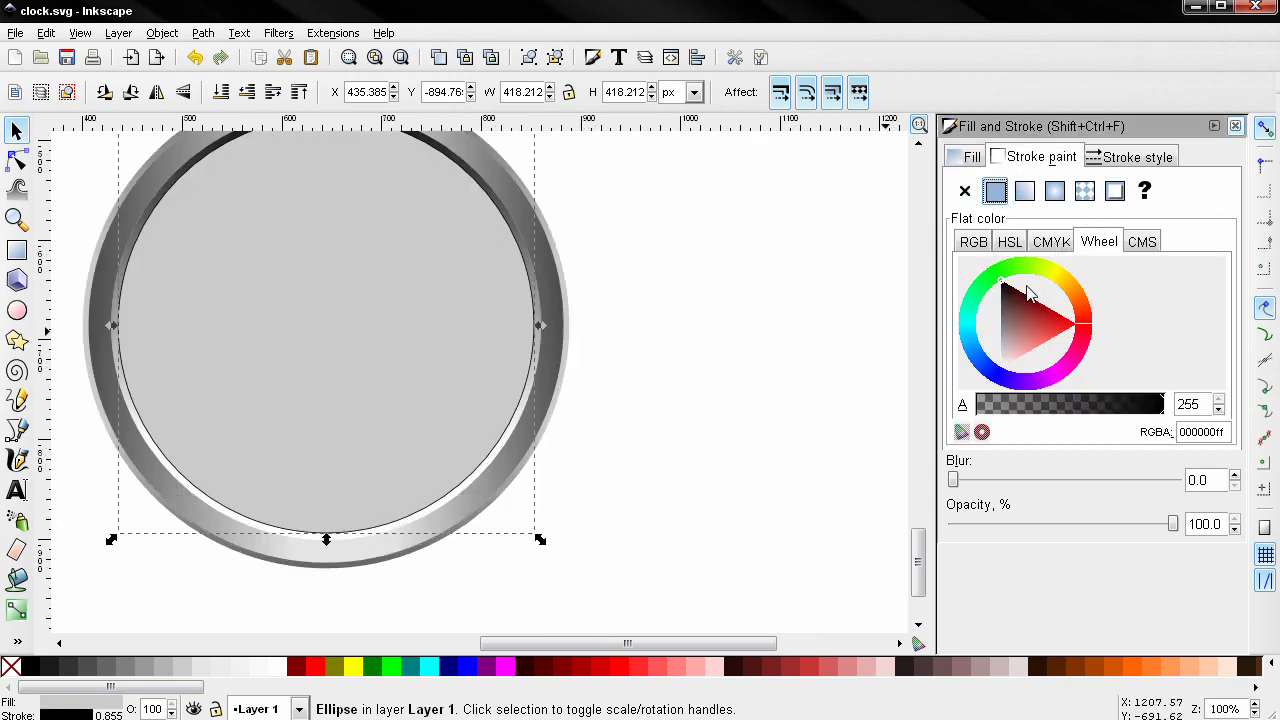
# Set the dial's stroke colour to dark gray 595959ff.
pyautogui.click(998, 326)
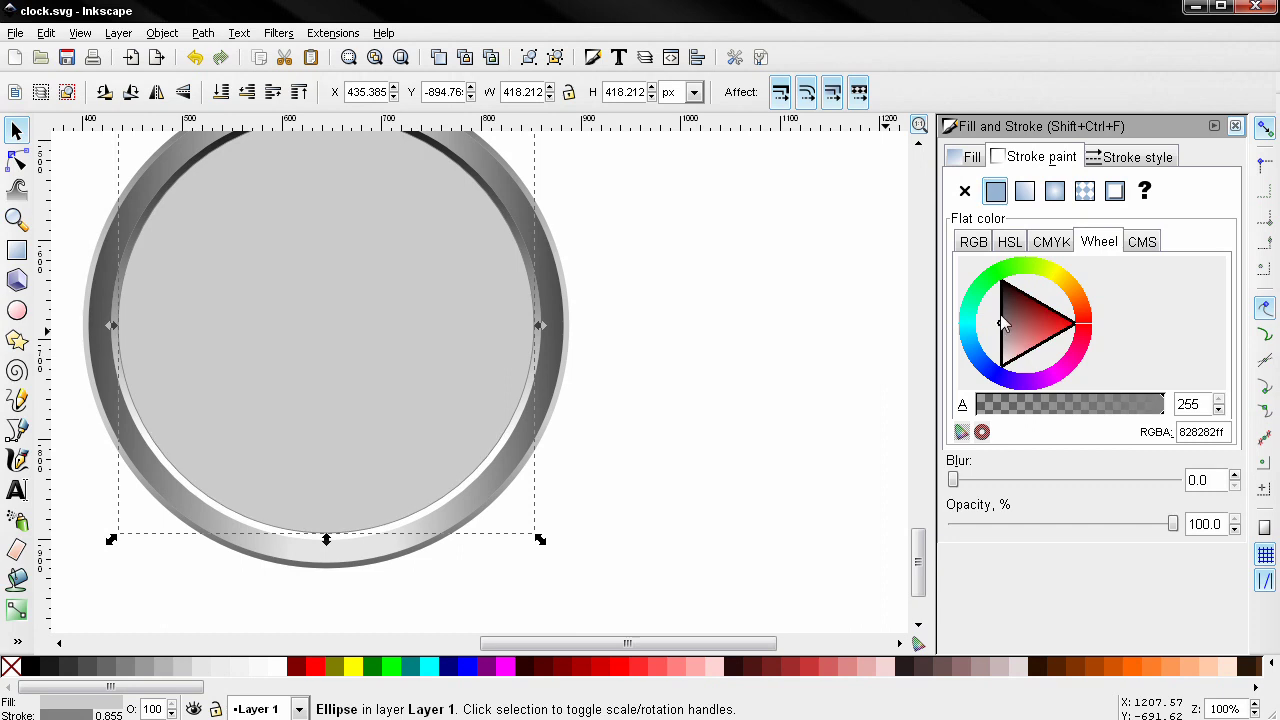
pyautogui.moveTo(1008, 322); pyautogui.dragTo(1005, 313)
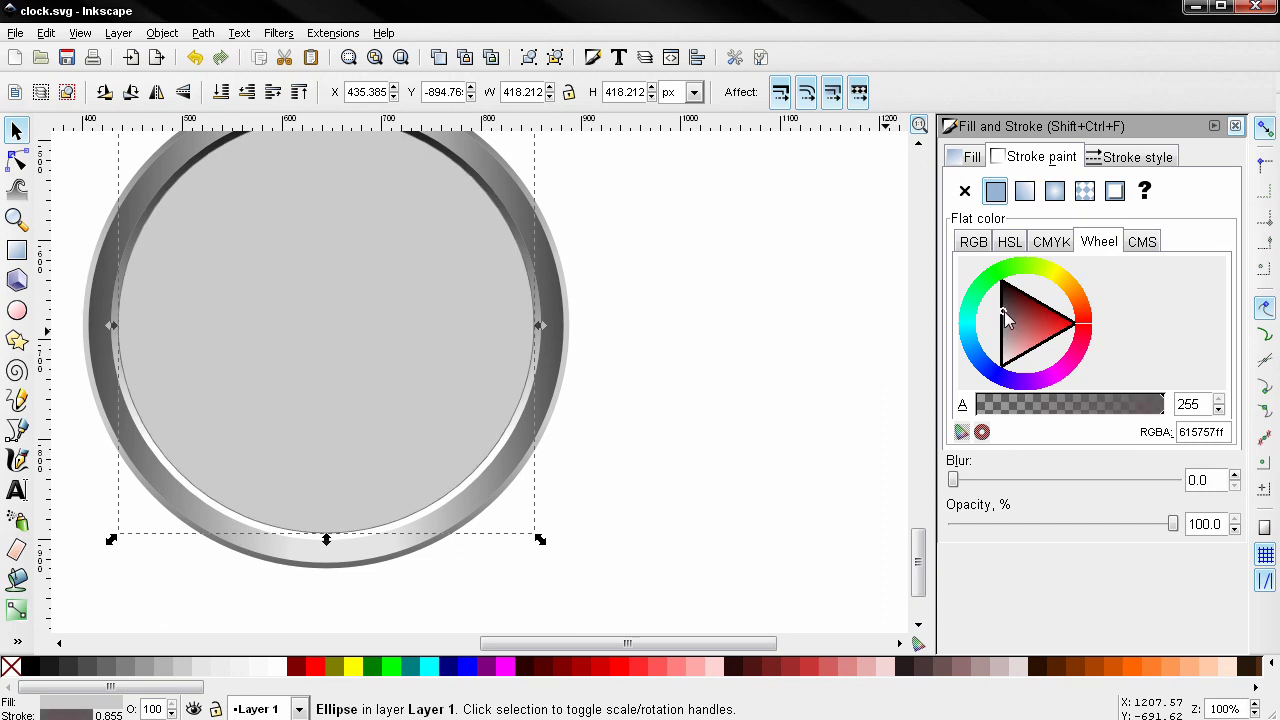
pyautogui.moveTo(1180, 432); pyautogui.dragTo(1206, 433)
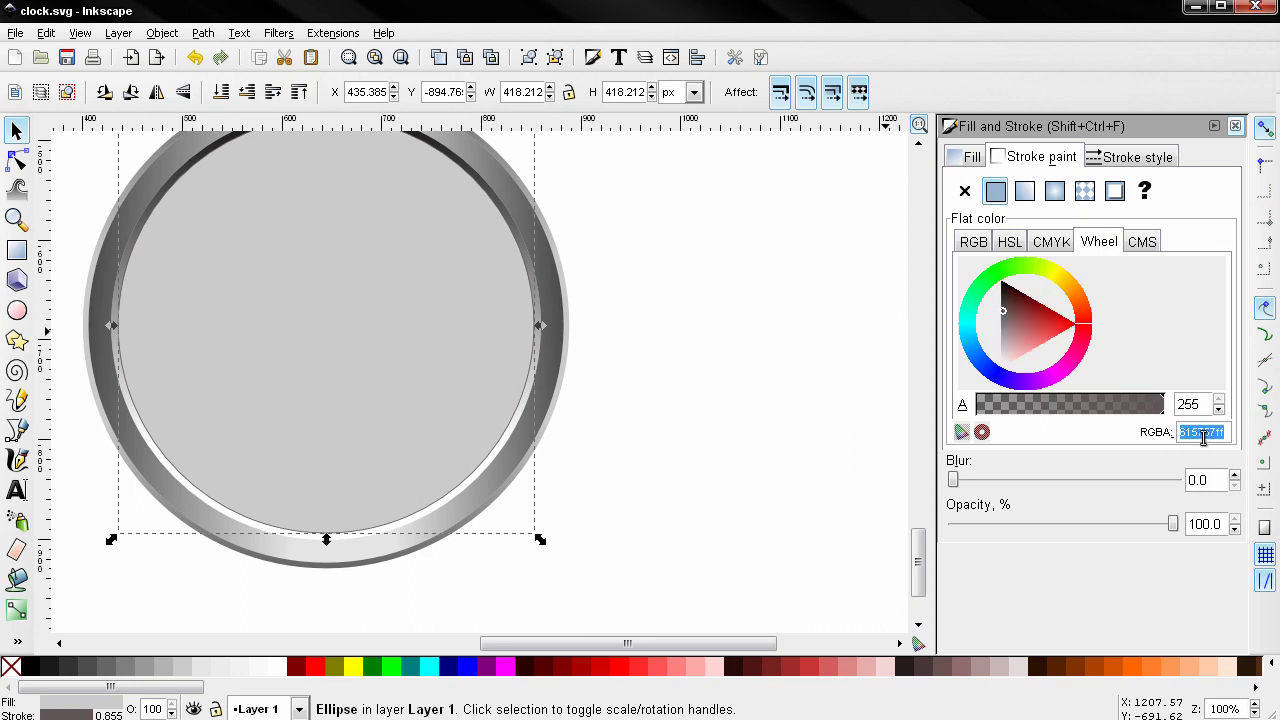
pyautogui.write('595959ff')
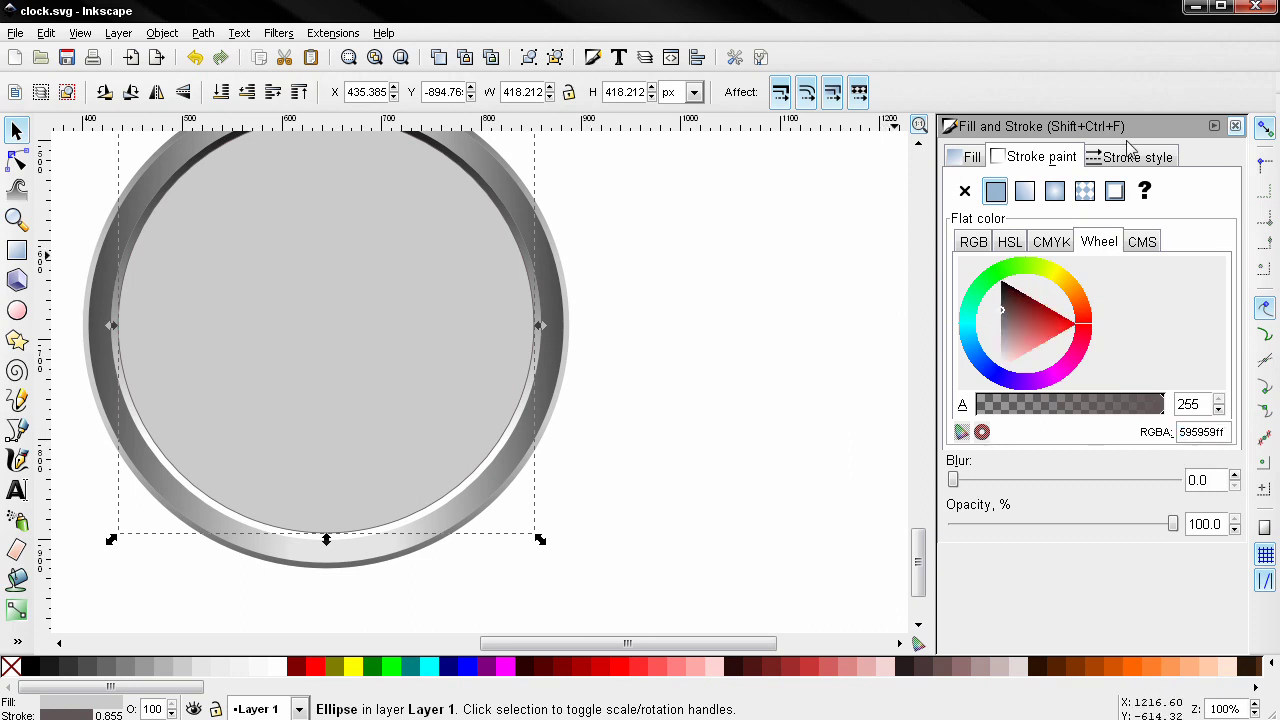
pyautogui.click(1126, 157)
pyautogui.scroll(3, 628, 355)
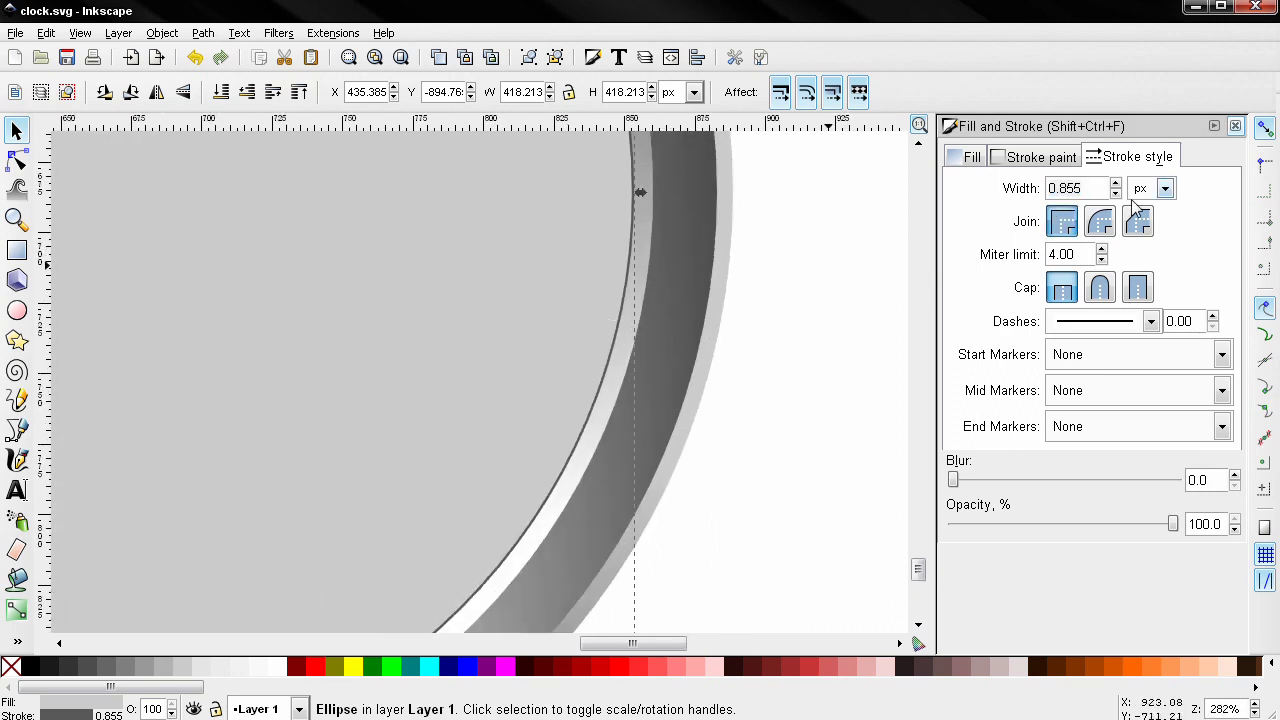
pyautogui.scroll(-3, 1116, 192)
pyautogui.press('1')
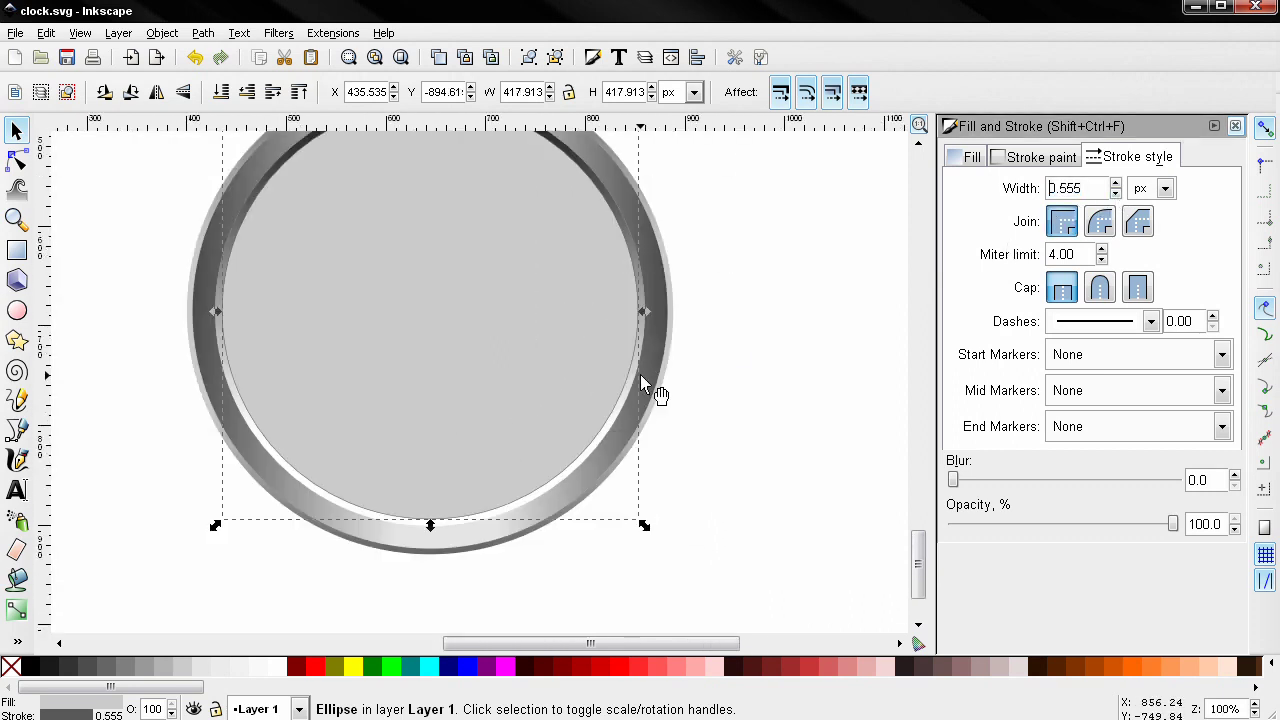
pyautogui.scroll(1, 585, 340)
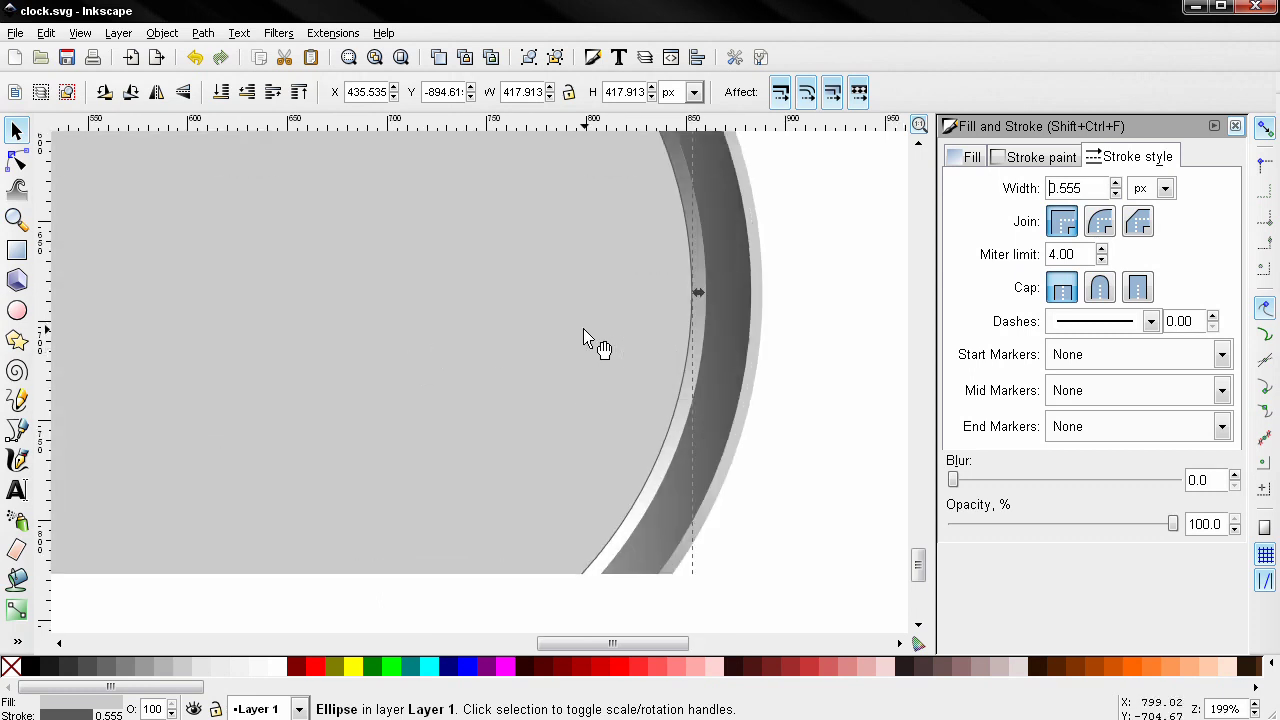
pyautogui.scroll(1, 575, 345)
pyautogui.scroll(-2, 480, 335)
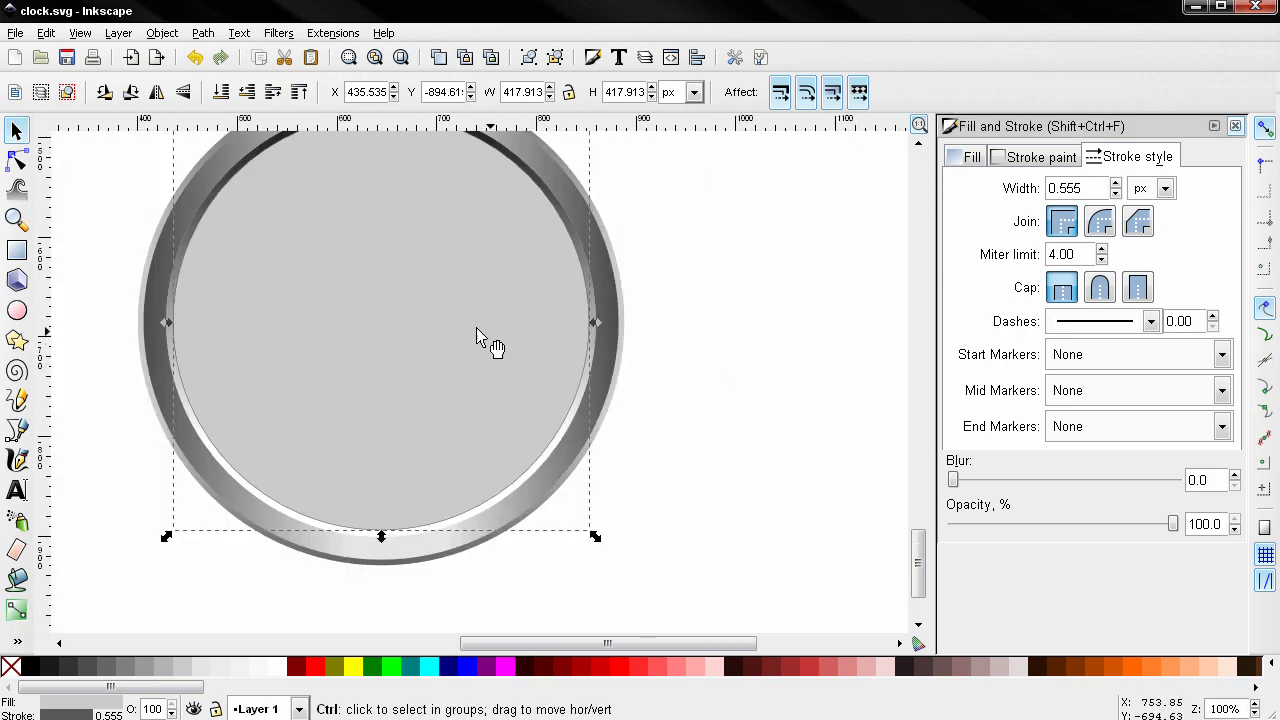
pyautogui.scroll(-2, 481, 396)
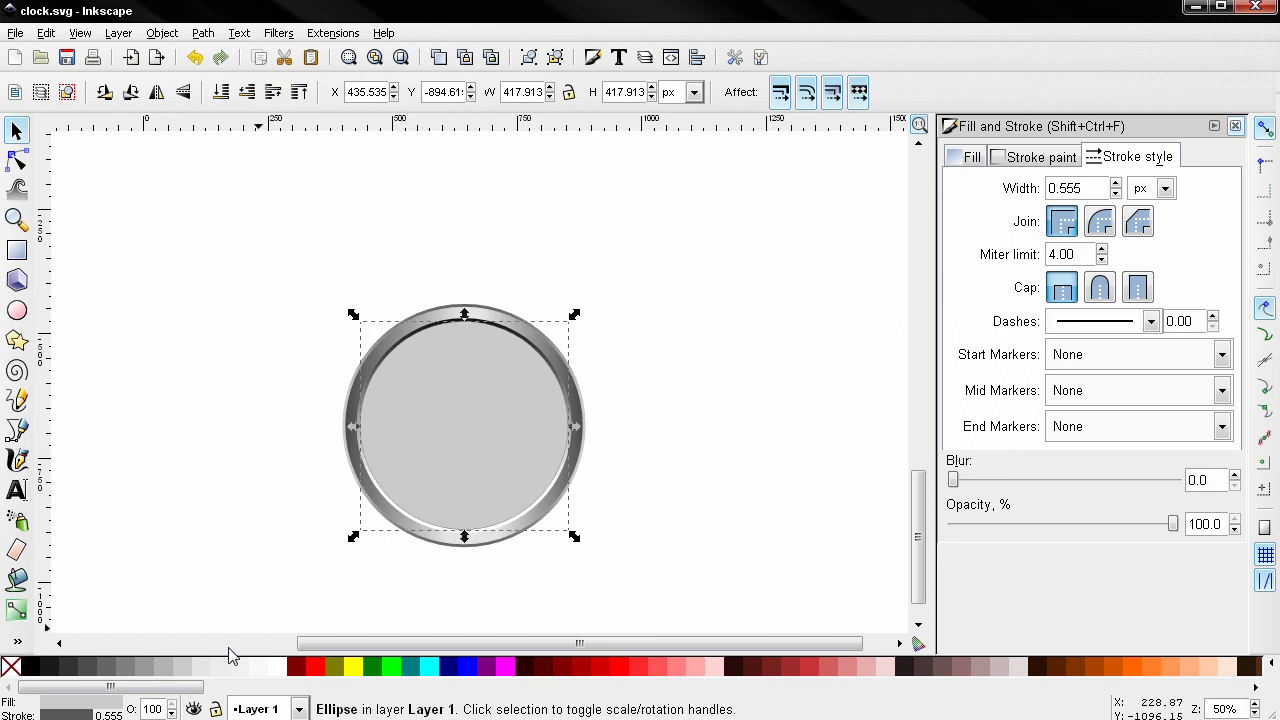
# Fill the disc flat white, remove its stroke, and switch its fill to a radial gradient.
pyautogui.click(271, 666)
pyautogui.click(972, 158)
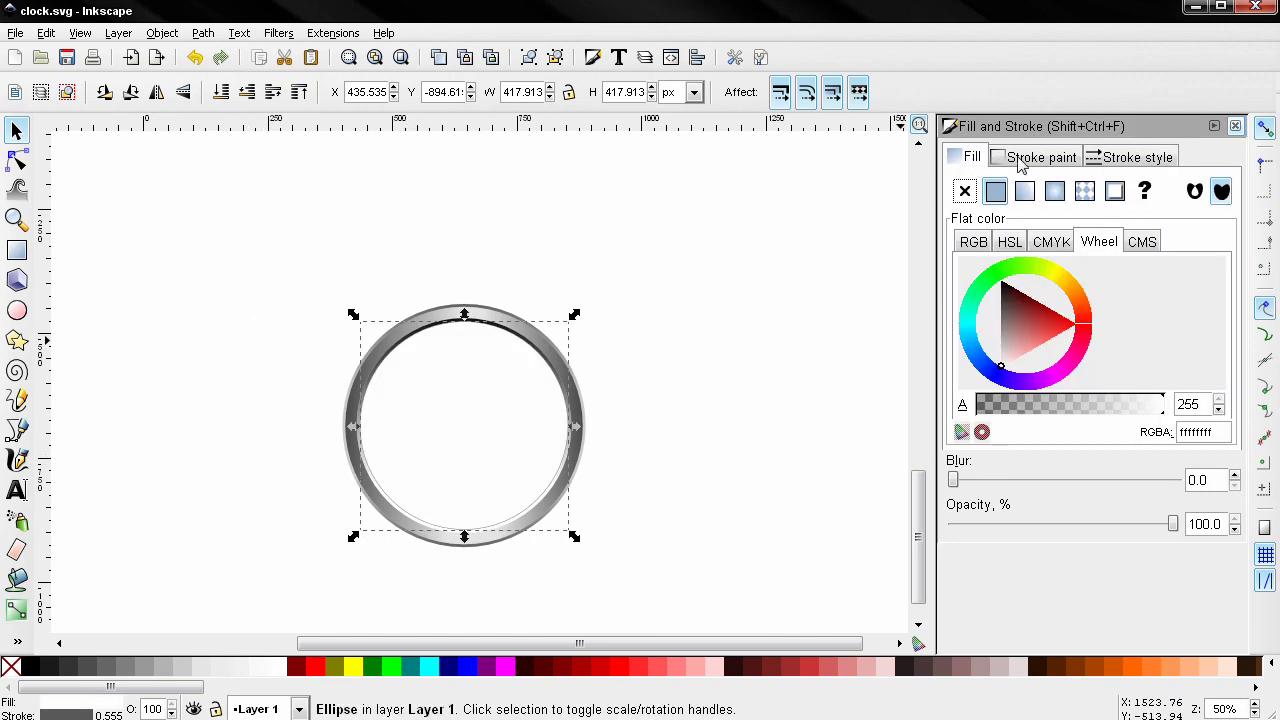
pyautogui.click(1020, 160)
pyautogui.click(965, 191)
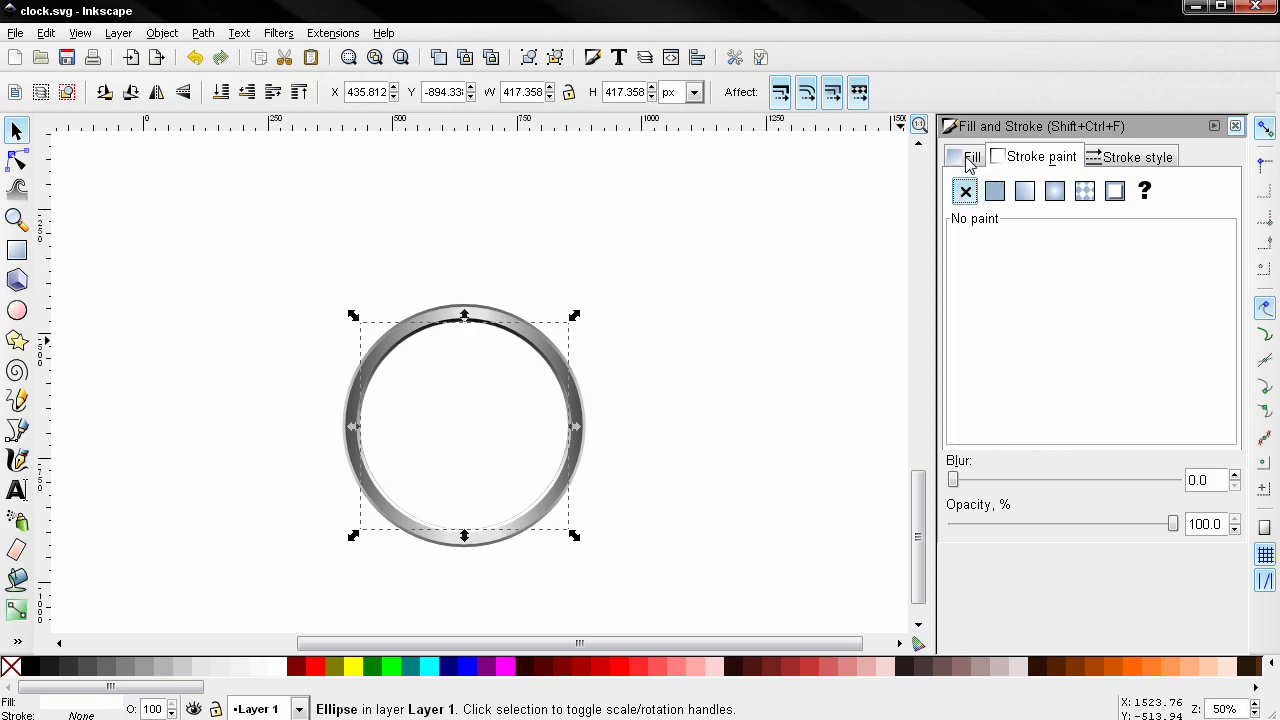
pyautogui.click(969, 160)
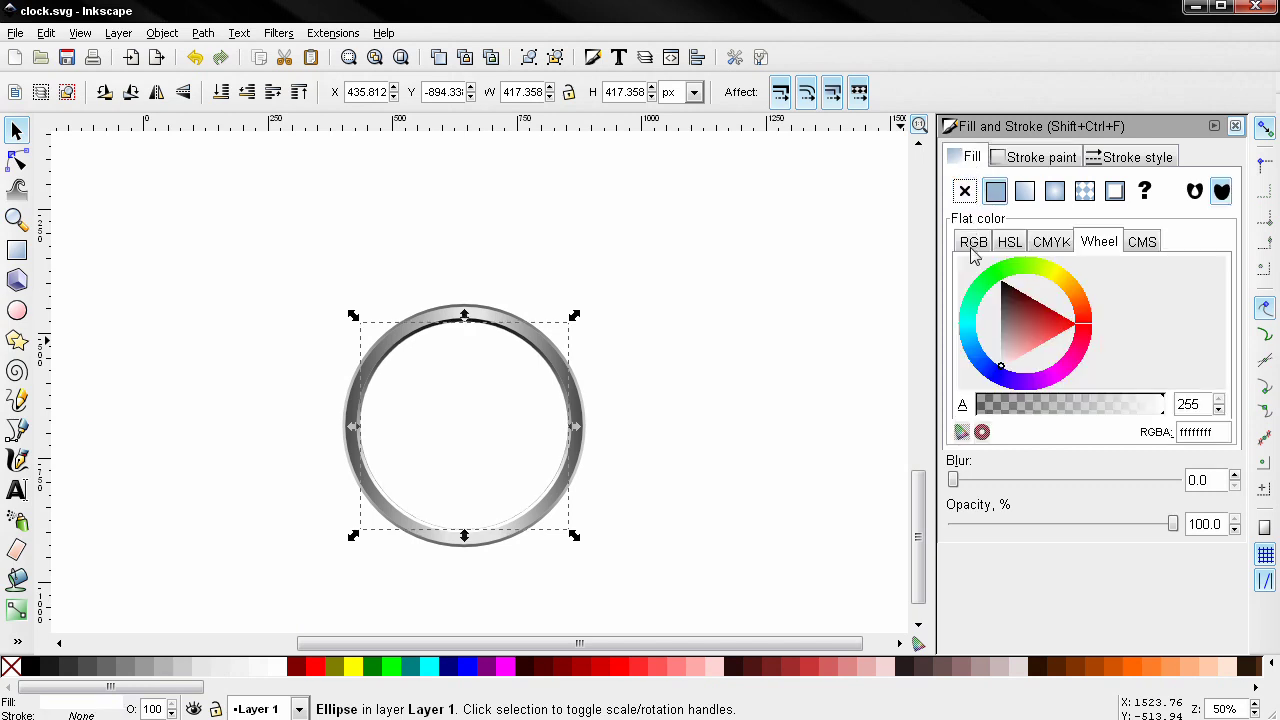
pyautogui.click(1054, 192)
# Deselect and reselect the radial-gradient disc to check the result at 100% zoom.
pyautogui.keyDown('ctrl'); pyautogui.scroll(2, 522, 537); pyautogui.keyUp('ctrl')
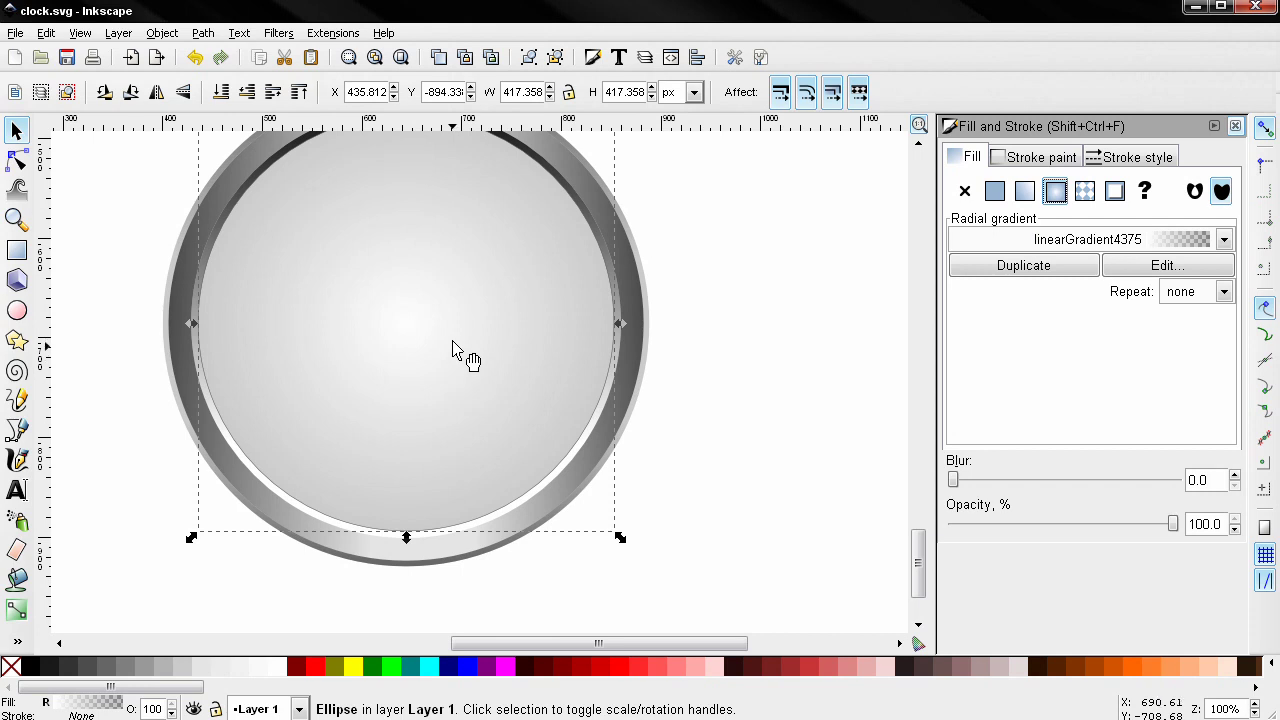
pyautogui.click(157, 334)
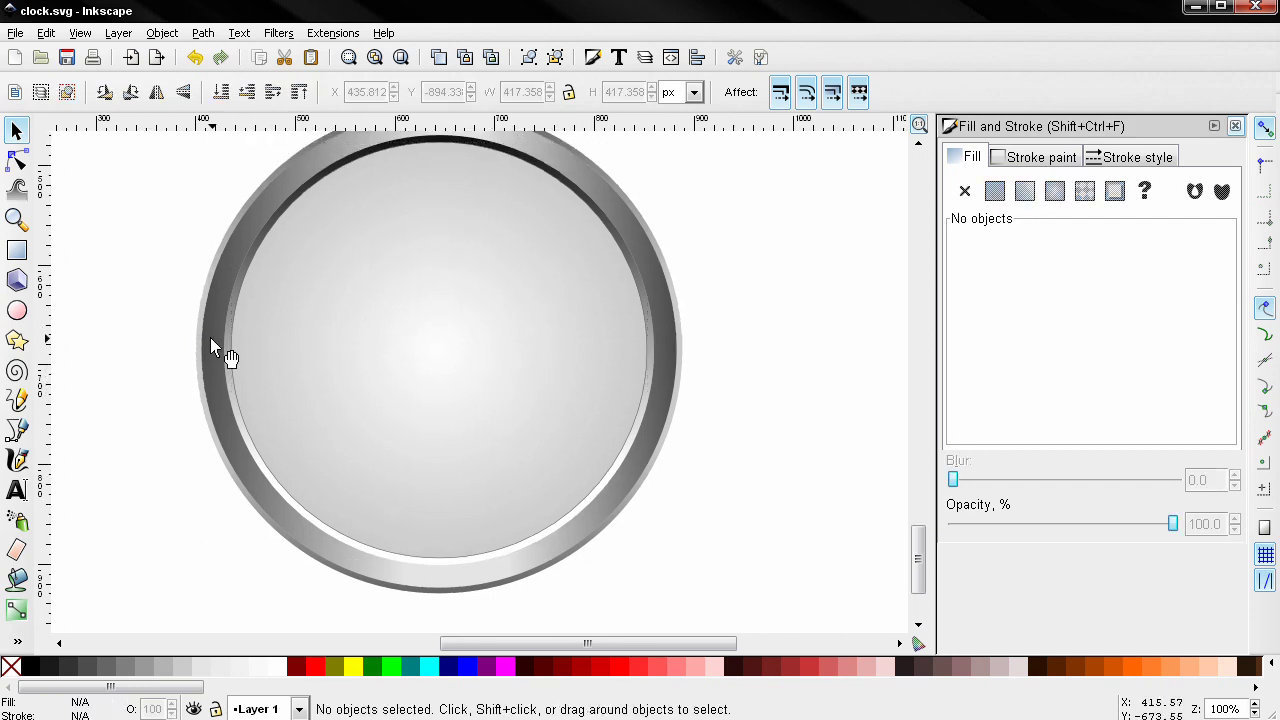
pyautogui.keyDown('ctrl'); pyautogui.scroll(2, 211, 338); pyautogui.keyUp('ctrl')
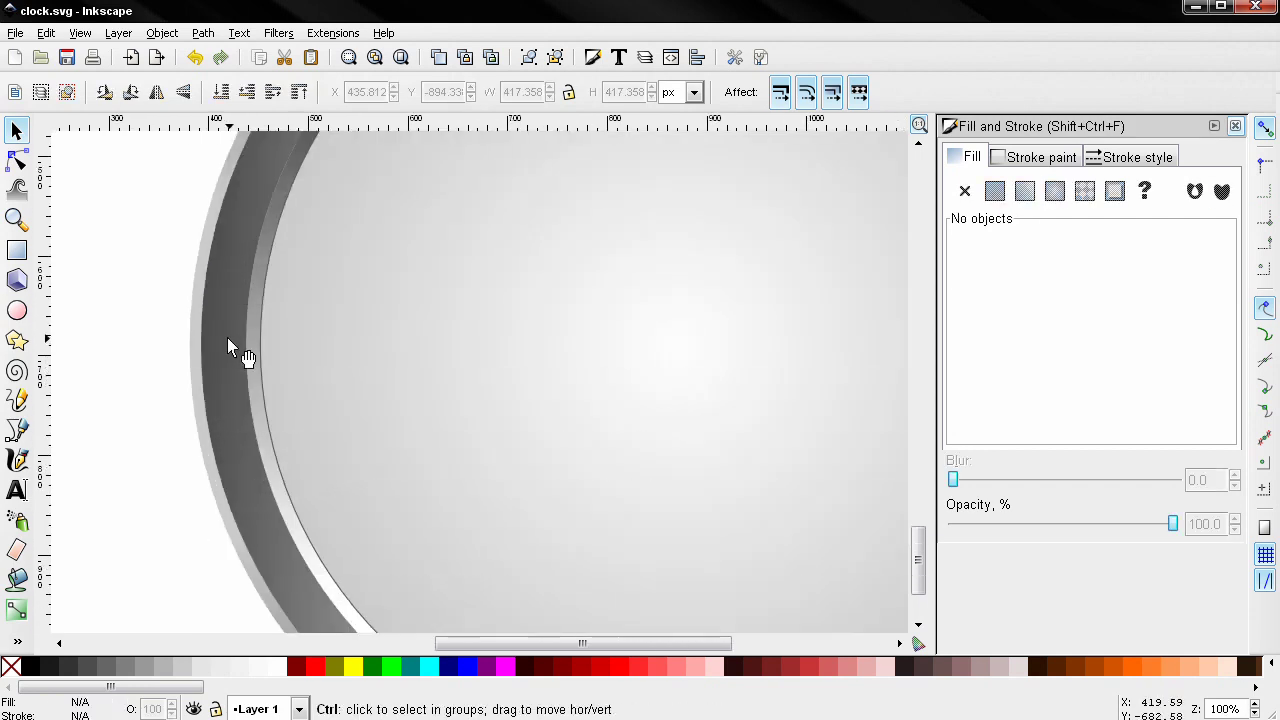
pyautogui.keyDown('ctrl'); pyautogui.scroll(-2, 227, 338); pyautogui.keyUp('ctrl')
pyautogui.click(451, 552)
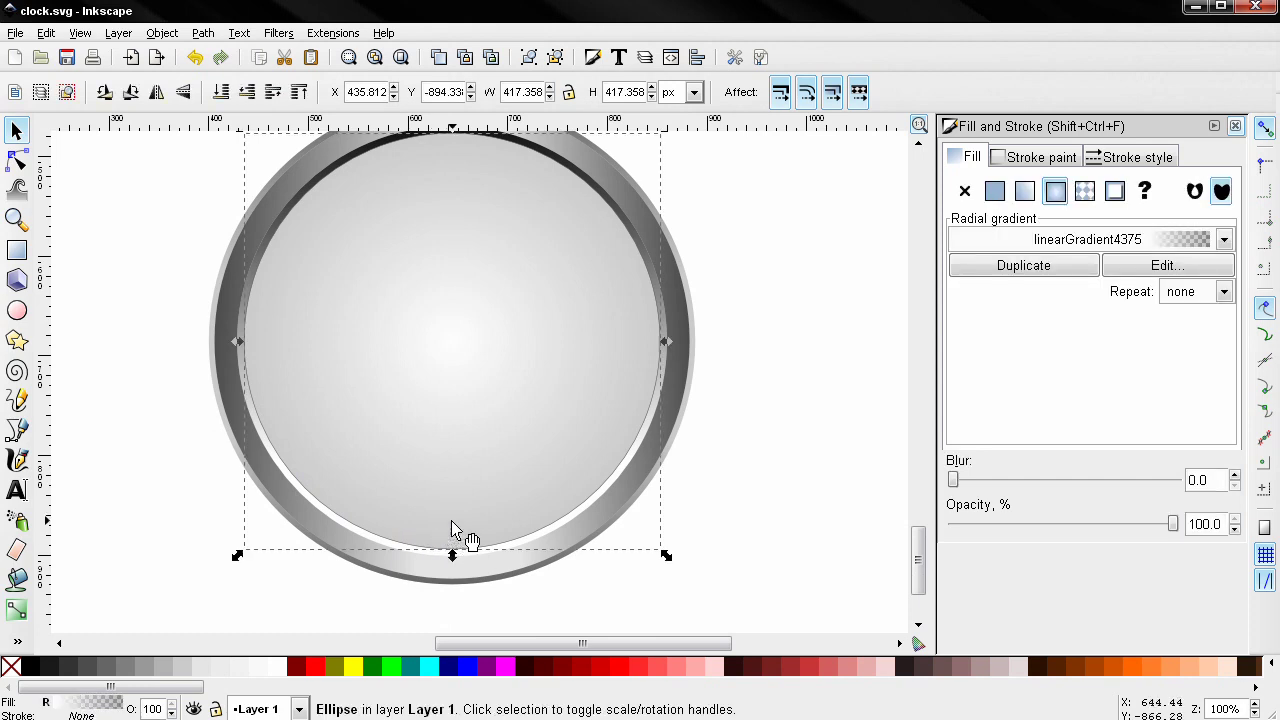
pyautogui.scroll(1, 445, 480)
pyautogui.keyDown('ctrl'); pyautogui.scroll(-2, 434, 476); pyautogui.keyUp('ctrl')
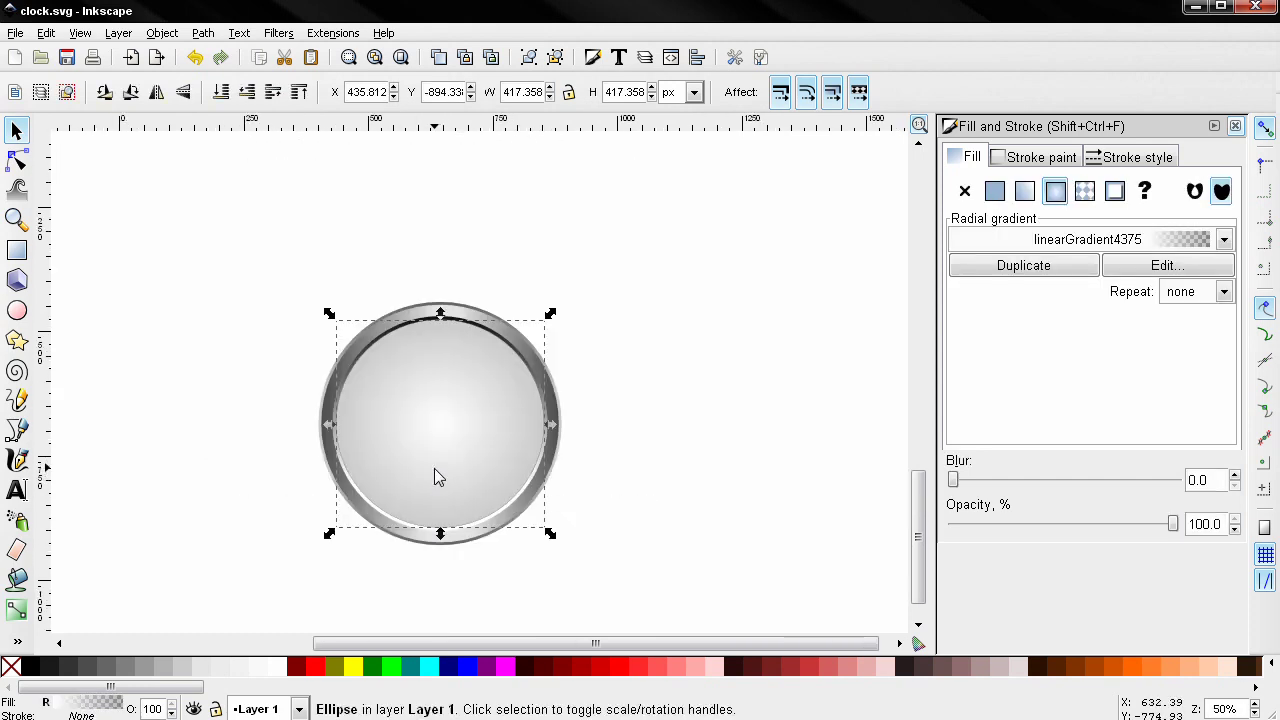
pyautogui.keyDown('ctrl'); pyautogui.scroll(2, 434, 476); pyautogui.keyUp('ctrl')
pyautogui.press('Escape')
pyautogui.click(440, 378)
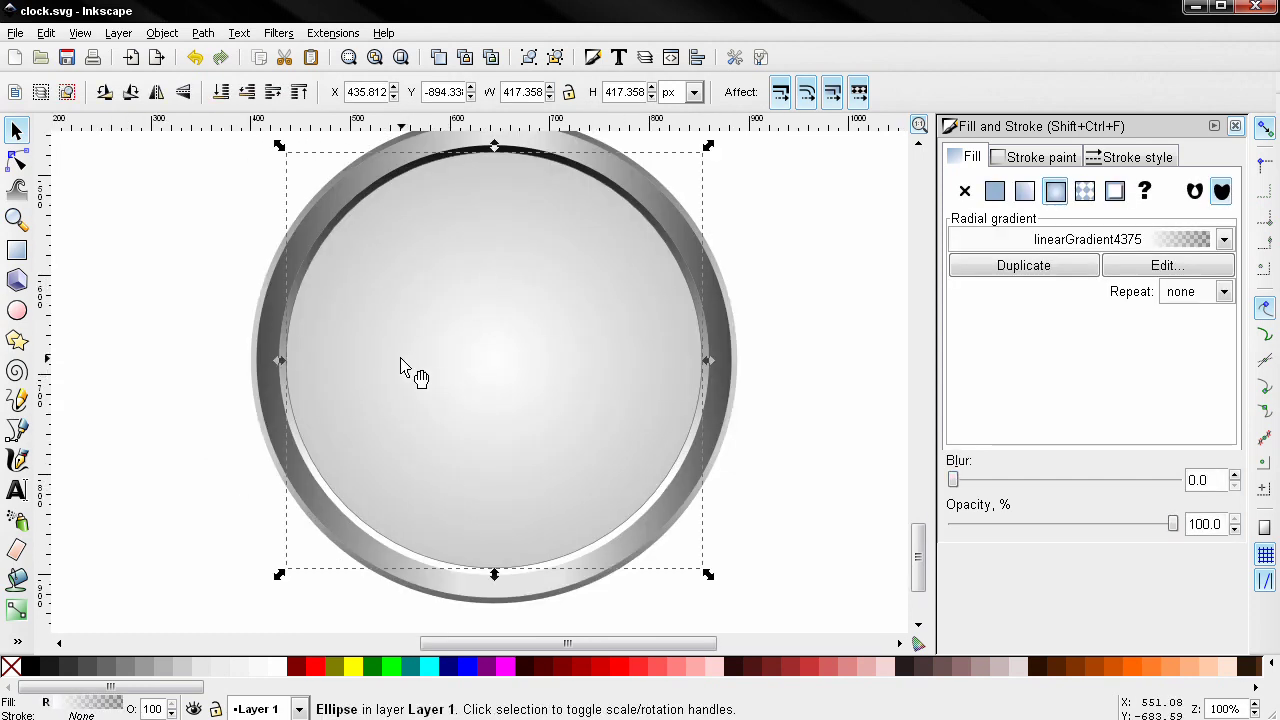
# Move the radial-gradient disc aside and lower the flat grey disc one step.
pyautogui.moveTo(500, 352)
pyautogui.mouseDown()
pyautogui.moveTo(3, 380)
pyautogui.moveTo(528, 372)
pyautogui.moveTo(510, 350)
pyautogui.mouseUp()
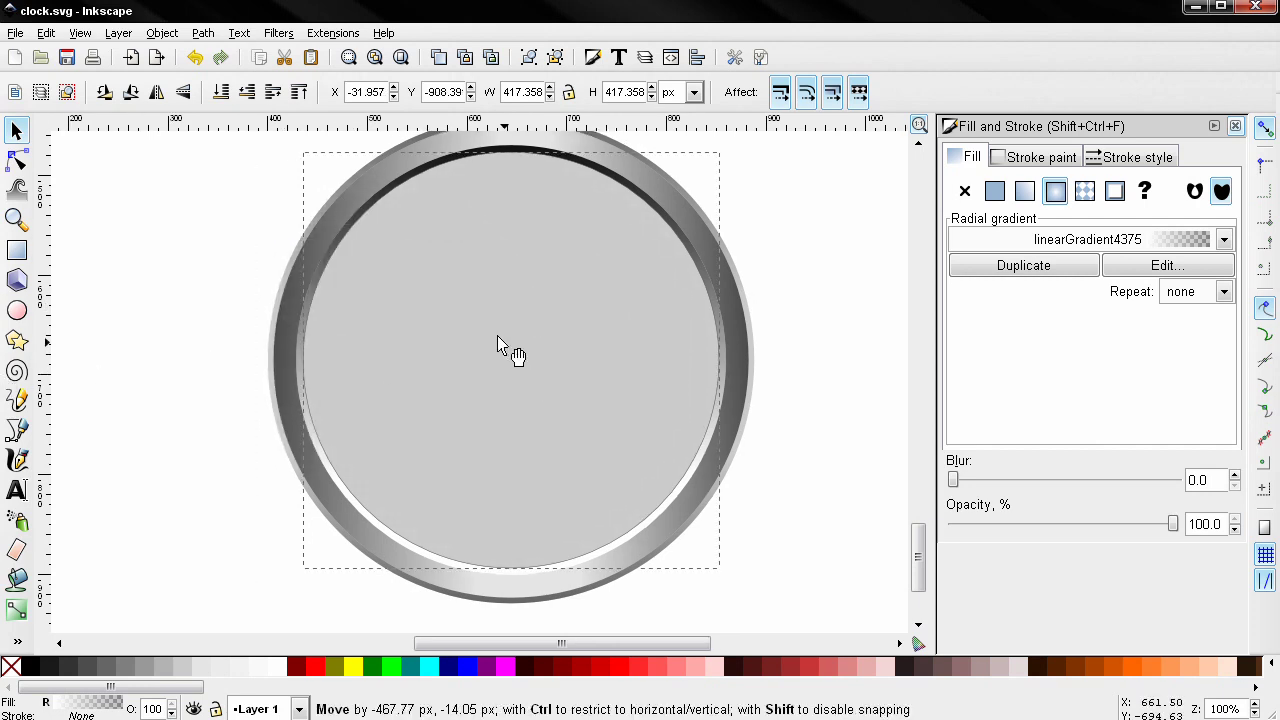
pyautogui.click(510, 350)
pyautogui.click(247, 92)
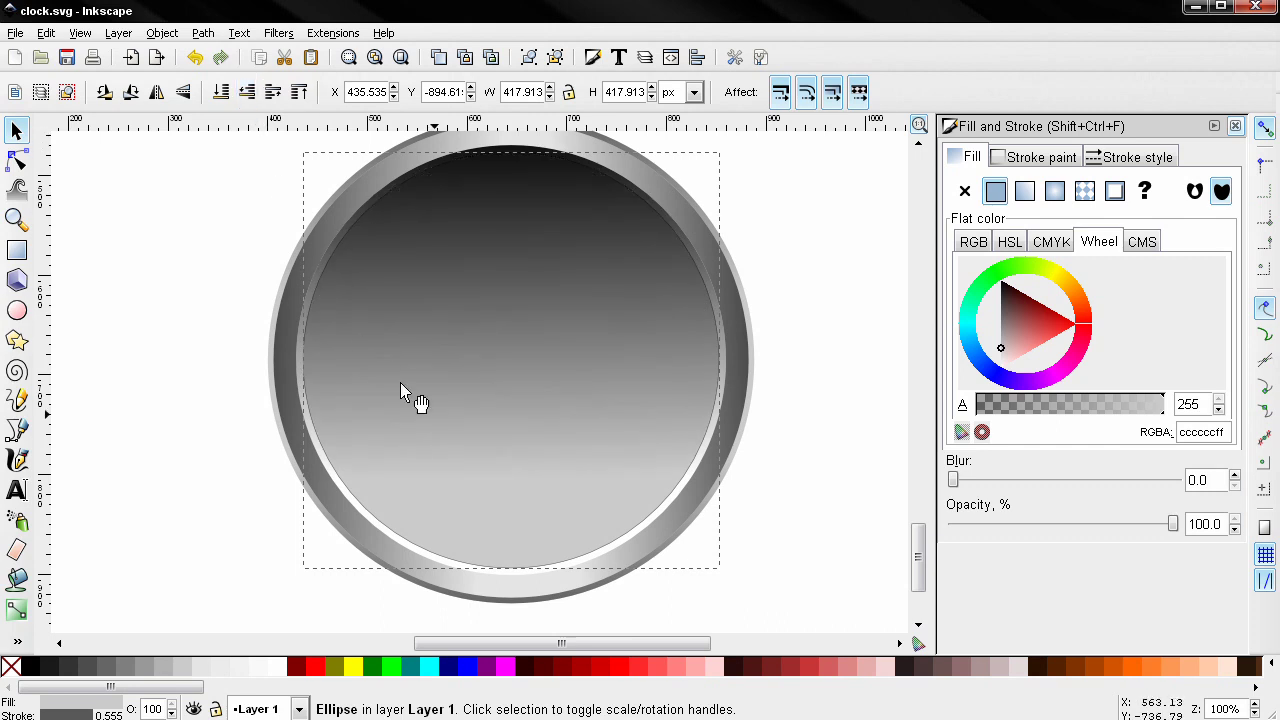
# Lower the dark-to-light gradient disc, move the flat grey disc out left, and reselect the gradient disc.
pyautogui.click(455, 428)
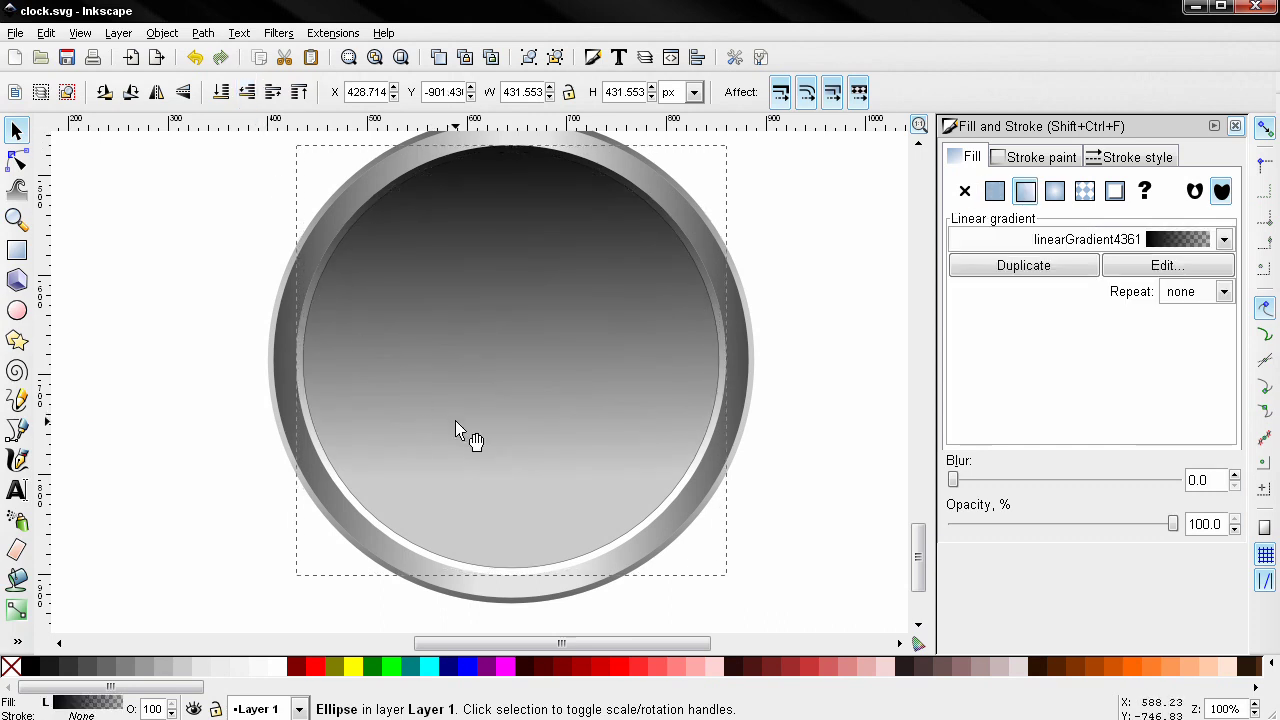
pyautogui.press('pagedown')
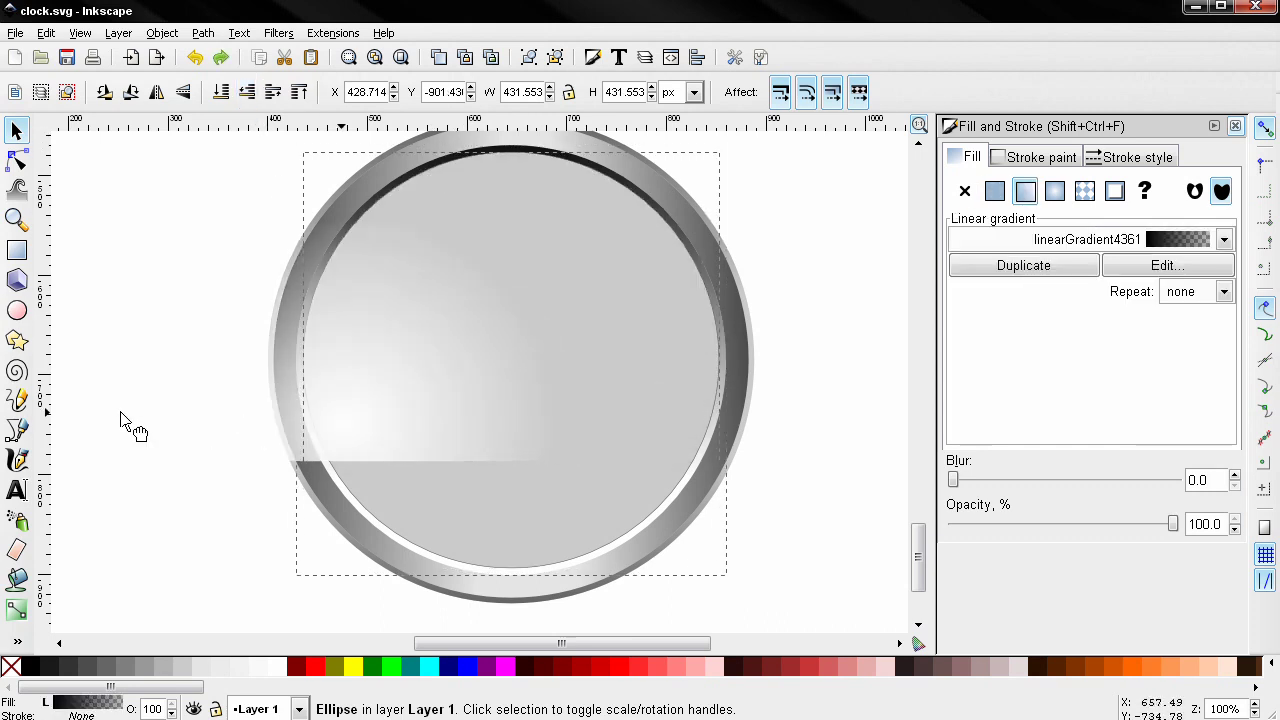
pyautogui.press('Tab')
pyautogui.moveTo(505, 446); pyautogui.dragTo(77, 443)
pyautogui.click(503, 434)
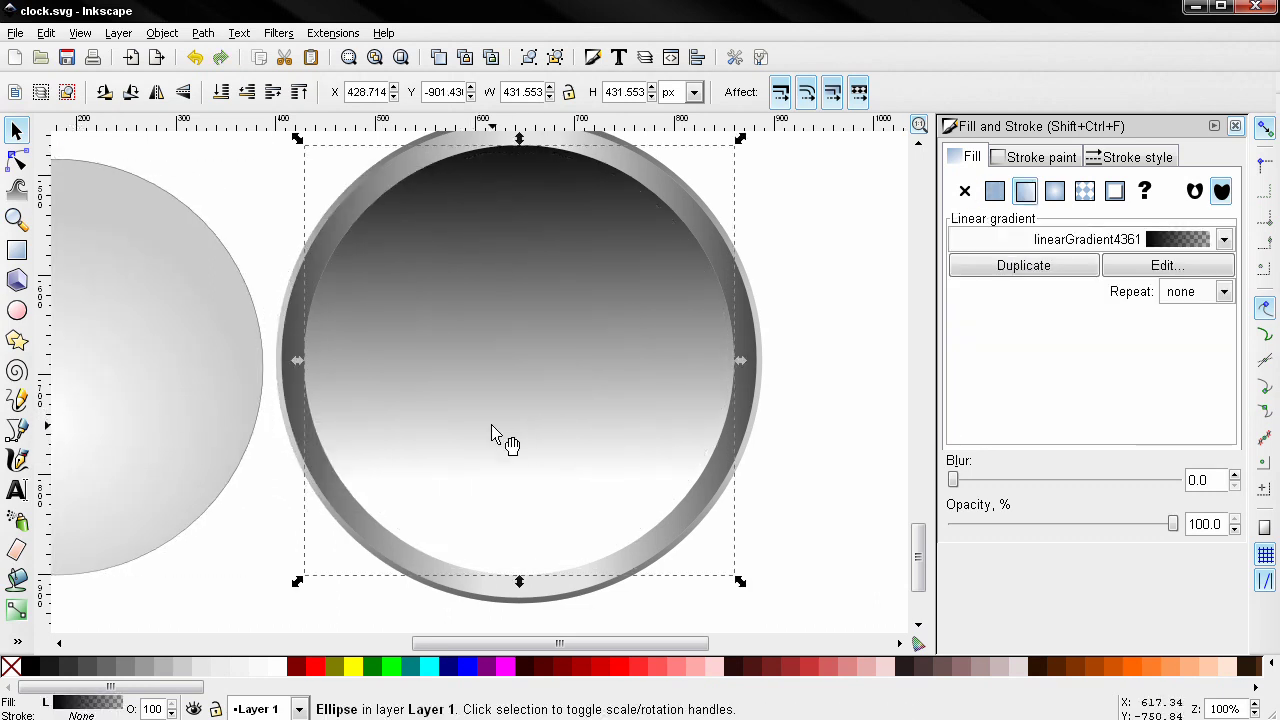
pyautogui.click(17, 607)
# Drag the disc's gradient end handle straight down to the bottom edge, keeping it vertical.
pyautogui.moveTo(528, 476); pyautogui.dragTo(528, 521)
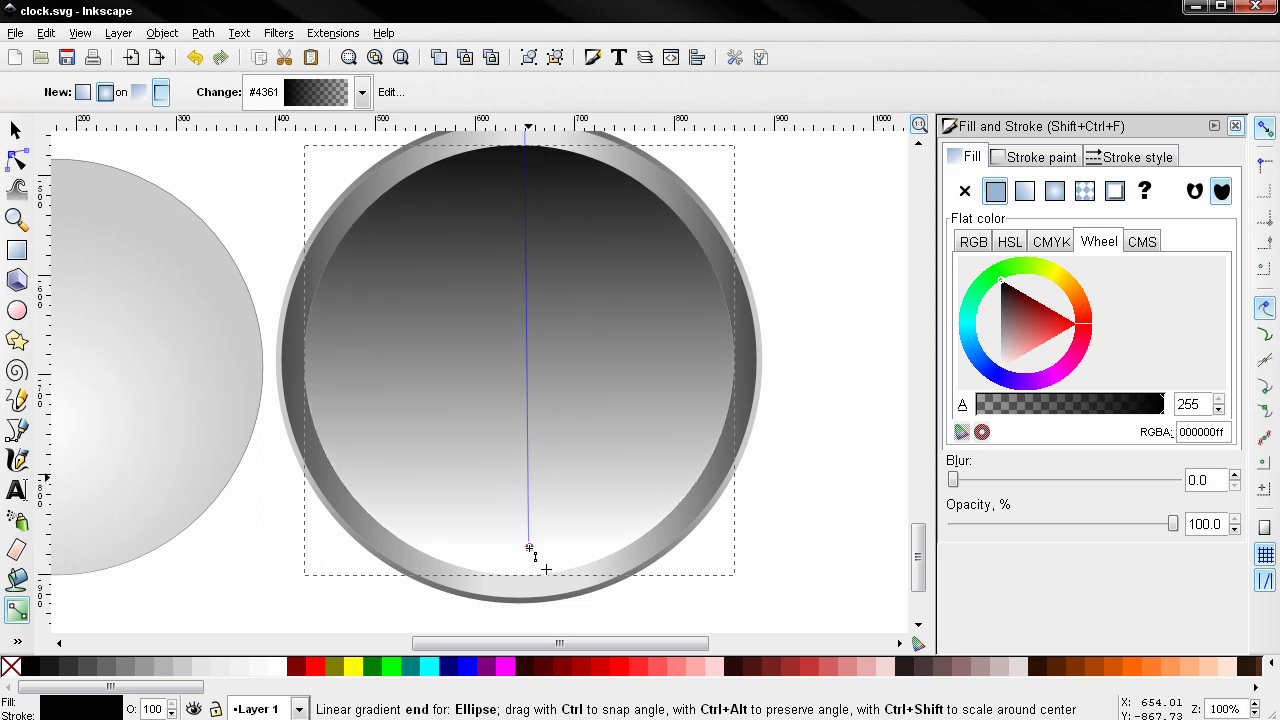
pyautogui.moveTo(530, 555); pyautogui.dragTo(531, 561)
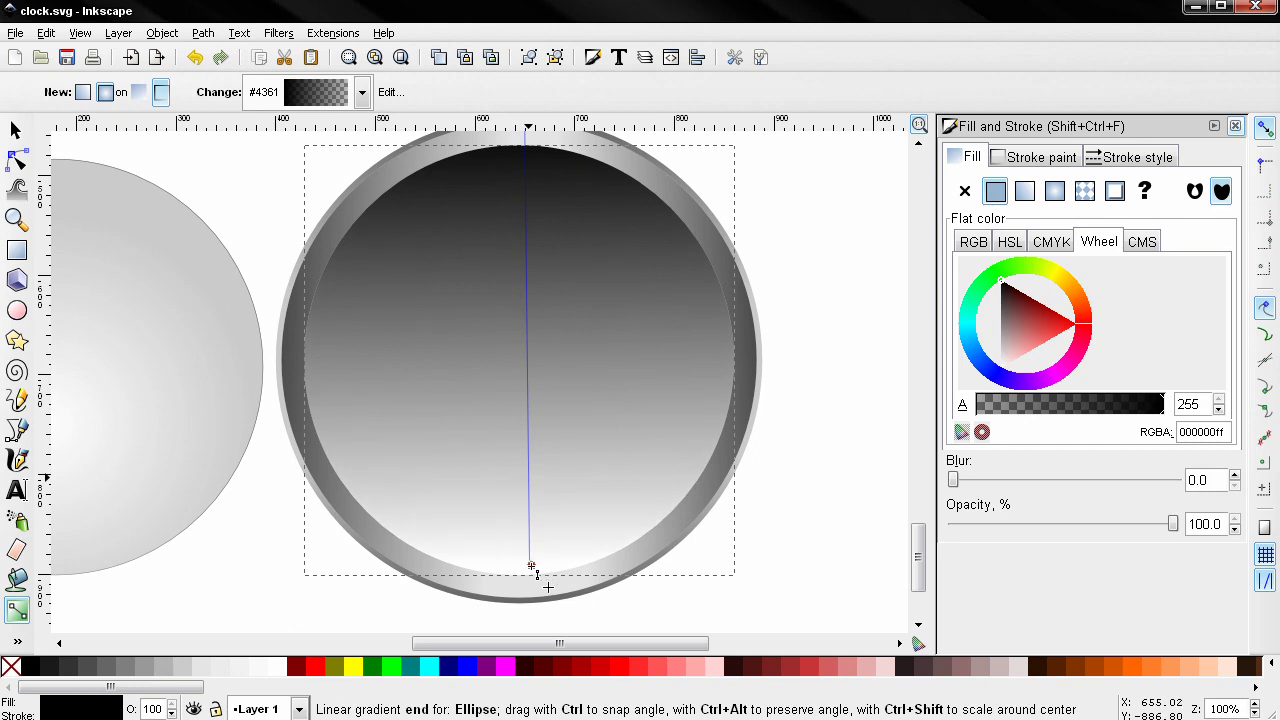
pyautogui.moveTo(531, 566); pyautogui.dragTo(532, 573)
pyautogui.keyDown('ctrl'); pyautogui.scroll(-4, 474, 494); pyautogui.keyUp('ctrl')
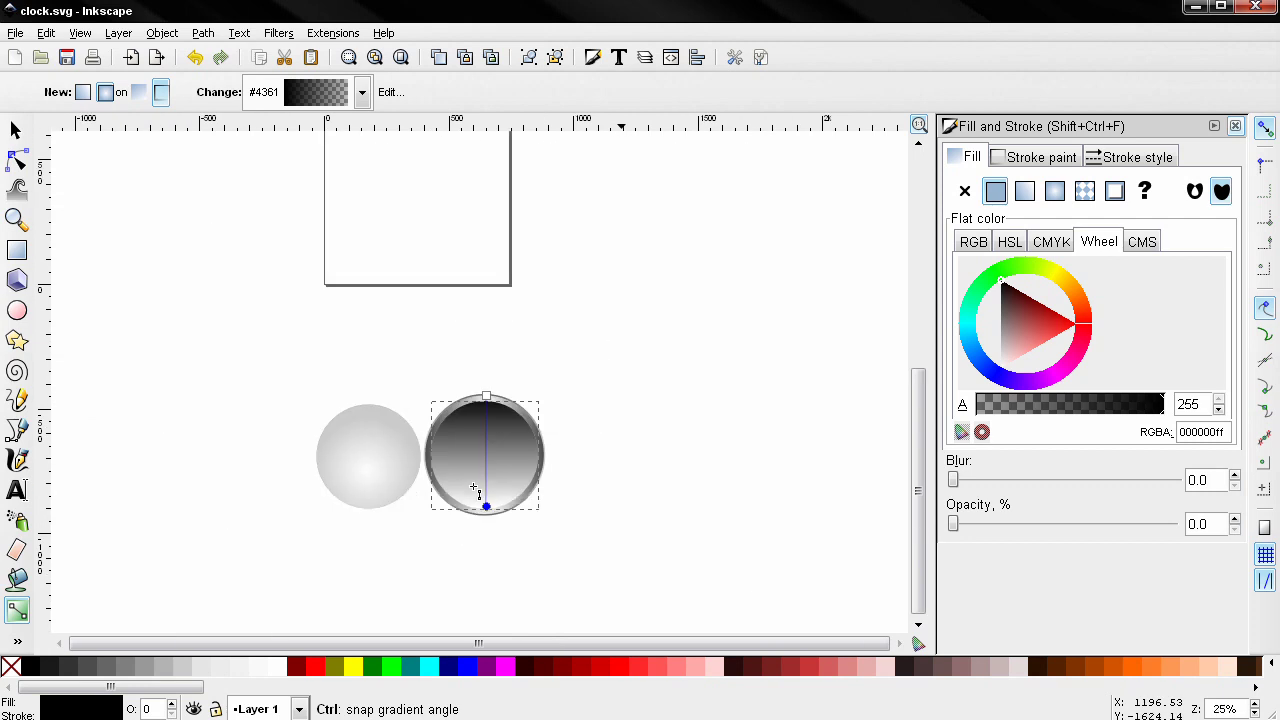
pyautogui.press('Escape')
# Undo a stray radial gradient, then box-select the radial-gradient disc on the left.
pyautogui.moveTo(172, 343); pyautogui.dragTo(388, 560)
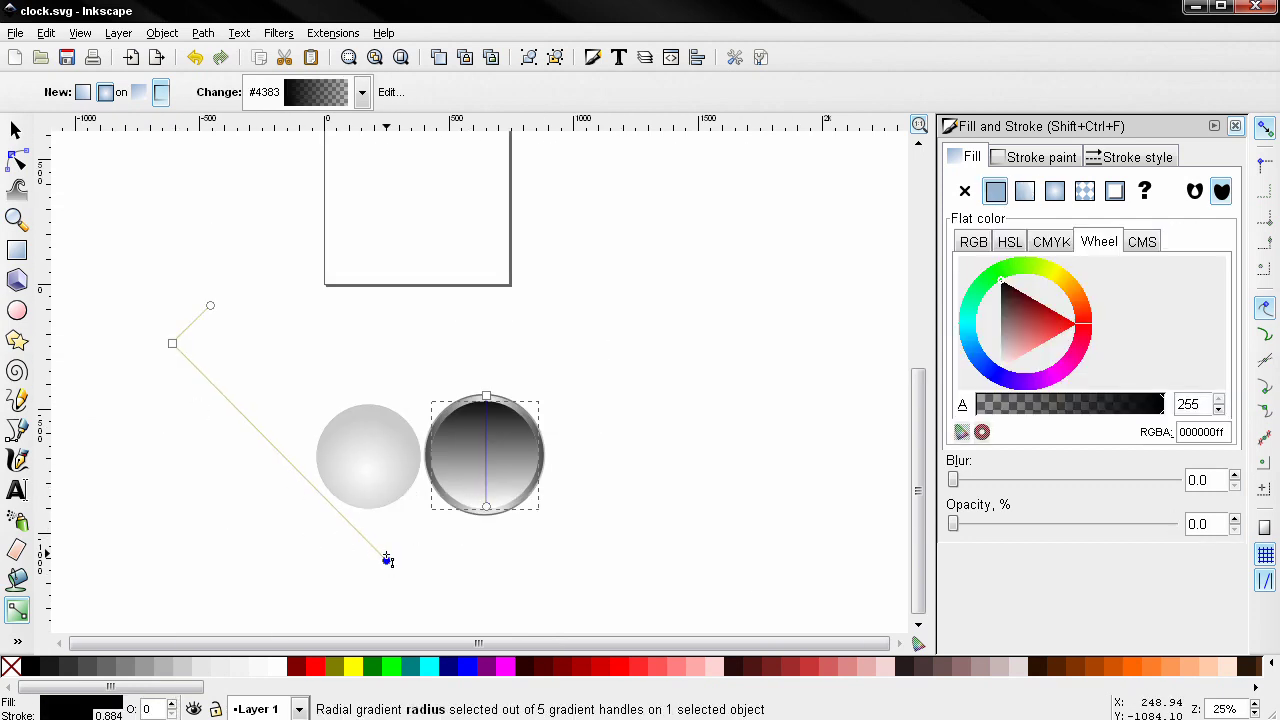
pyautogui.hotkey('ctrl', 'z')
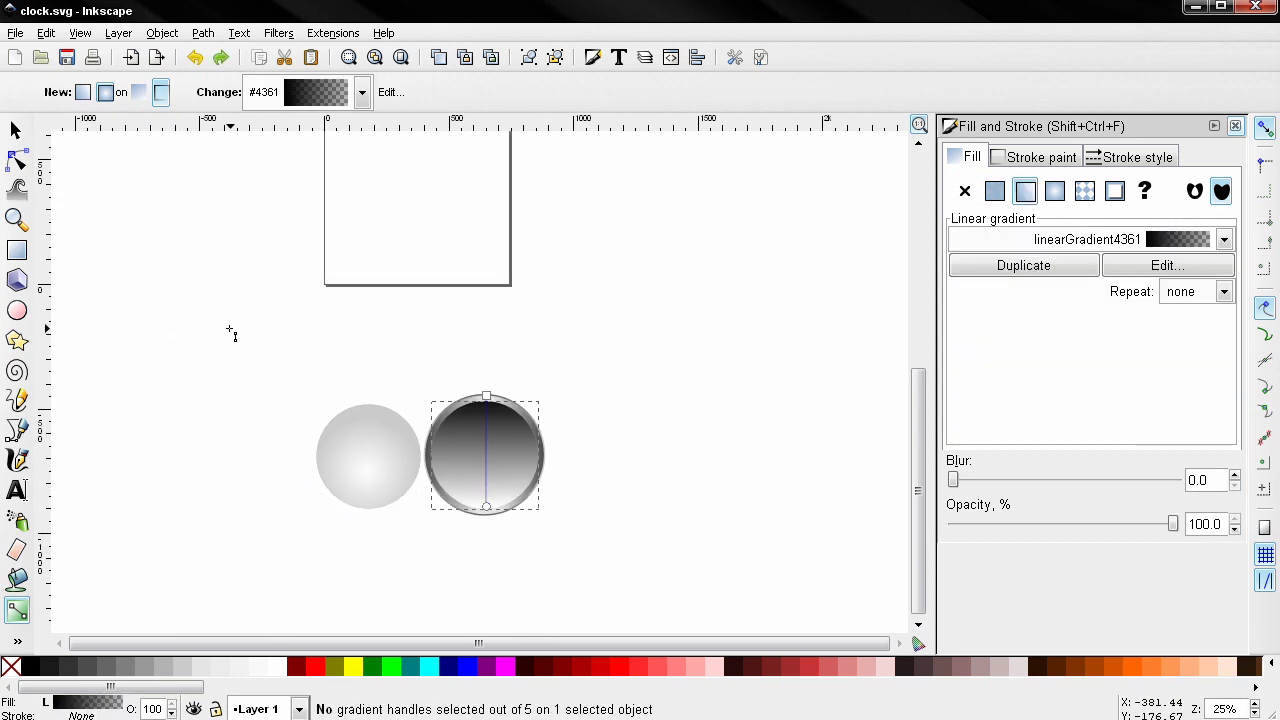
pyautogui.click(15, 130)
pyautogui.moveTo(203, 297); pyautogui.dragTo(429, 574)
# Add the ring discs to the selection and centre all three on vertical and horizontal axes.
pyautogui.keyDown('shift'); pyautogui.click(486, 466); pyautogui.keyUp('shift')
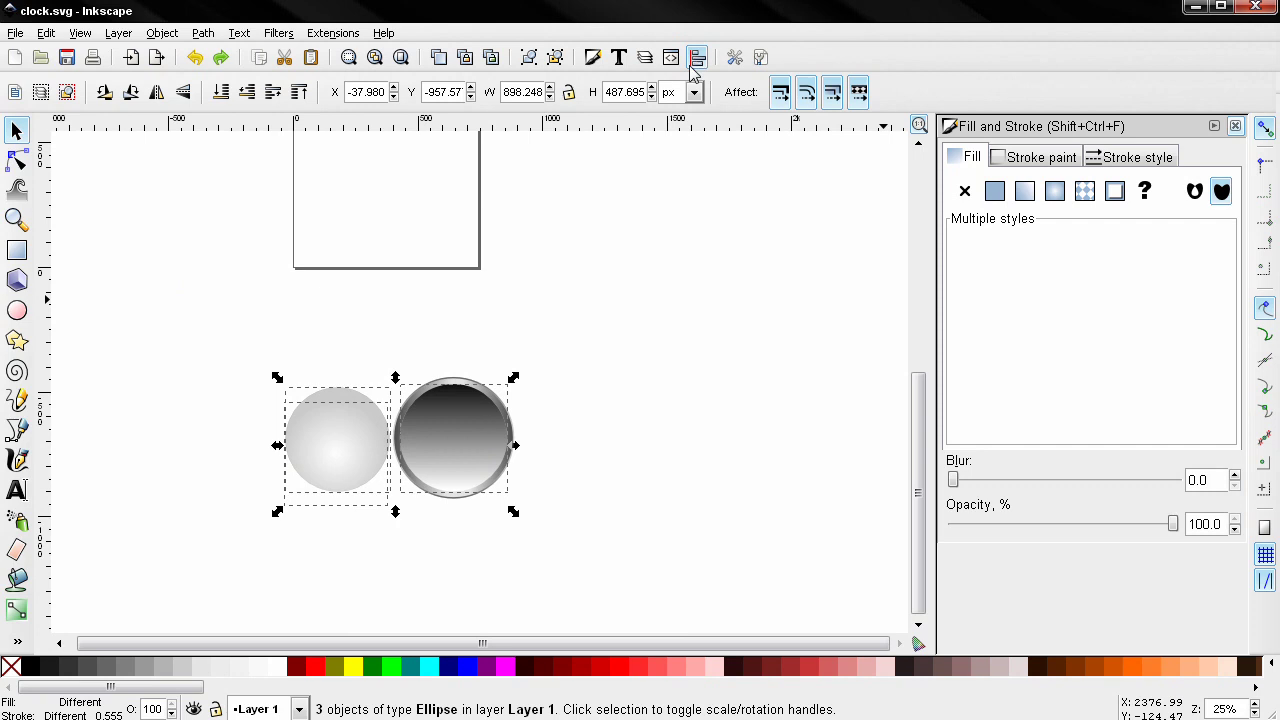
pyautogui.hotkey('ctrl', 'shift', 'a')
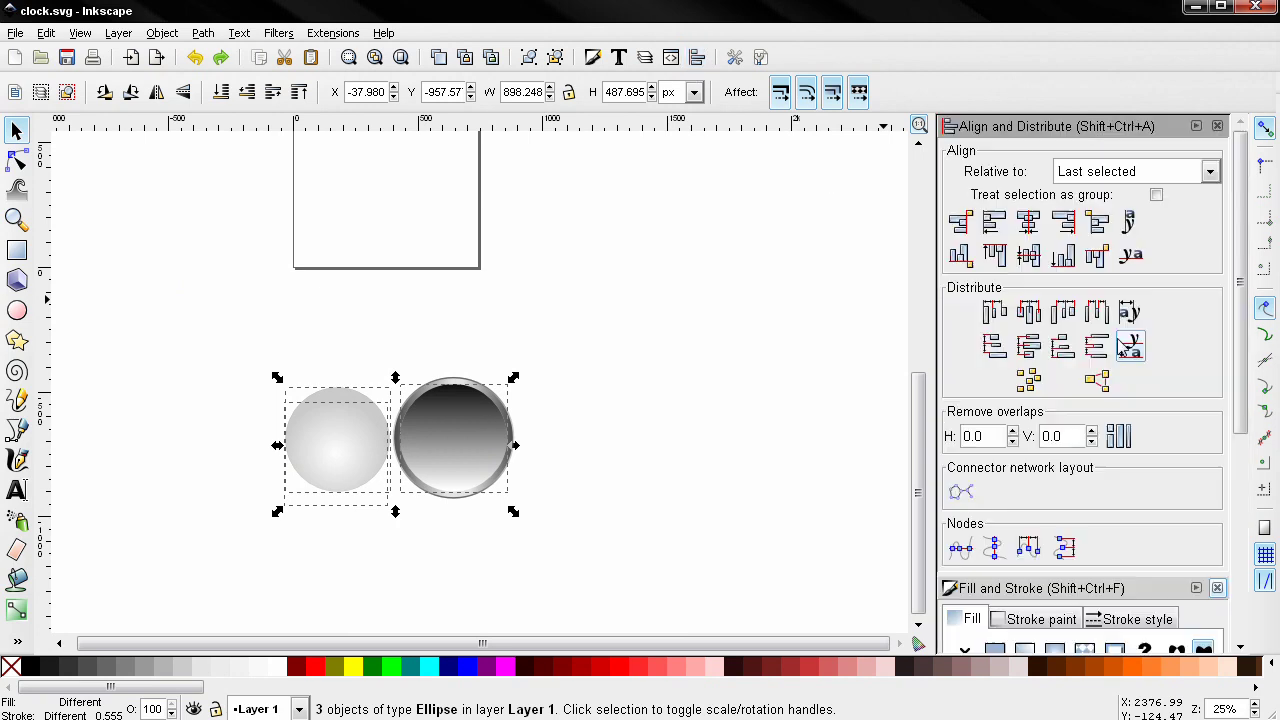
pyautogui.click(1029, 222)
pyautogui.click(1029, 255)
pyautogui.click(650, 452)
pyautogui.scroll(4, 485, 505)
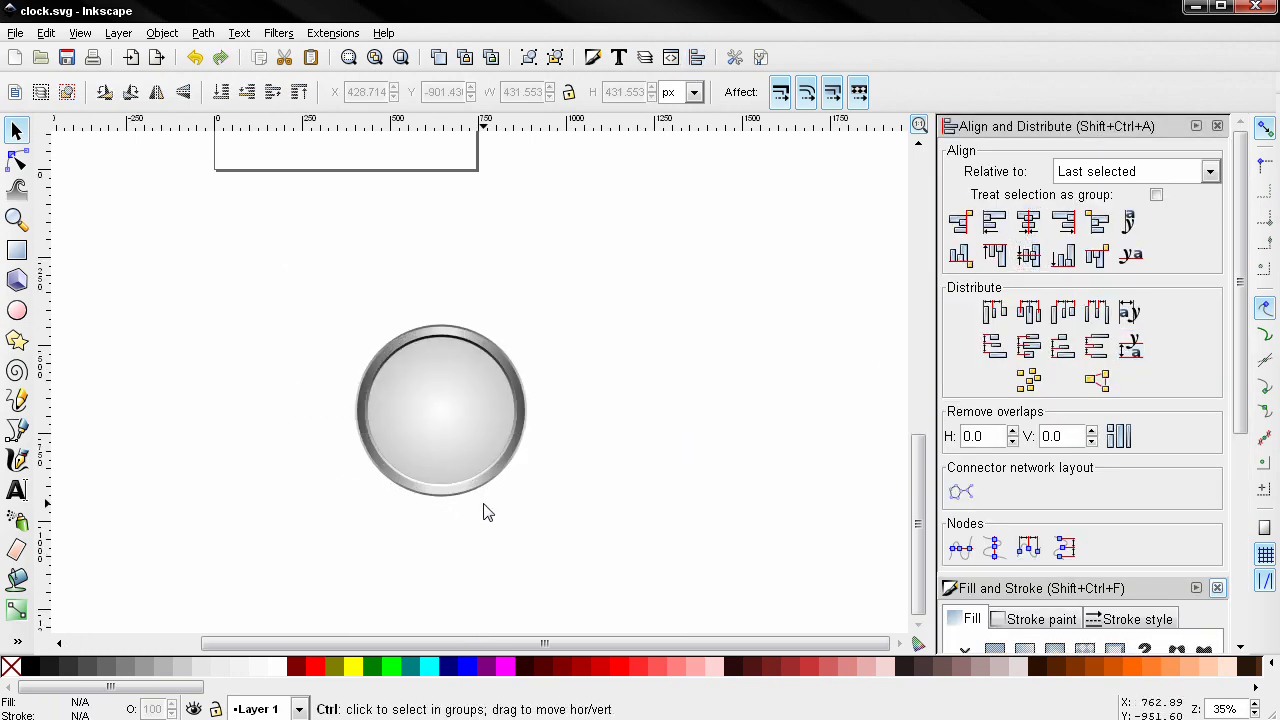
pyautogui.moveTo(389, 391); pyautogui.dragTo(450, 453)
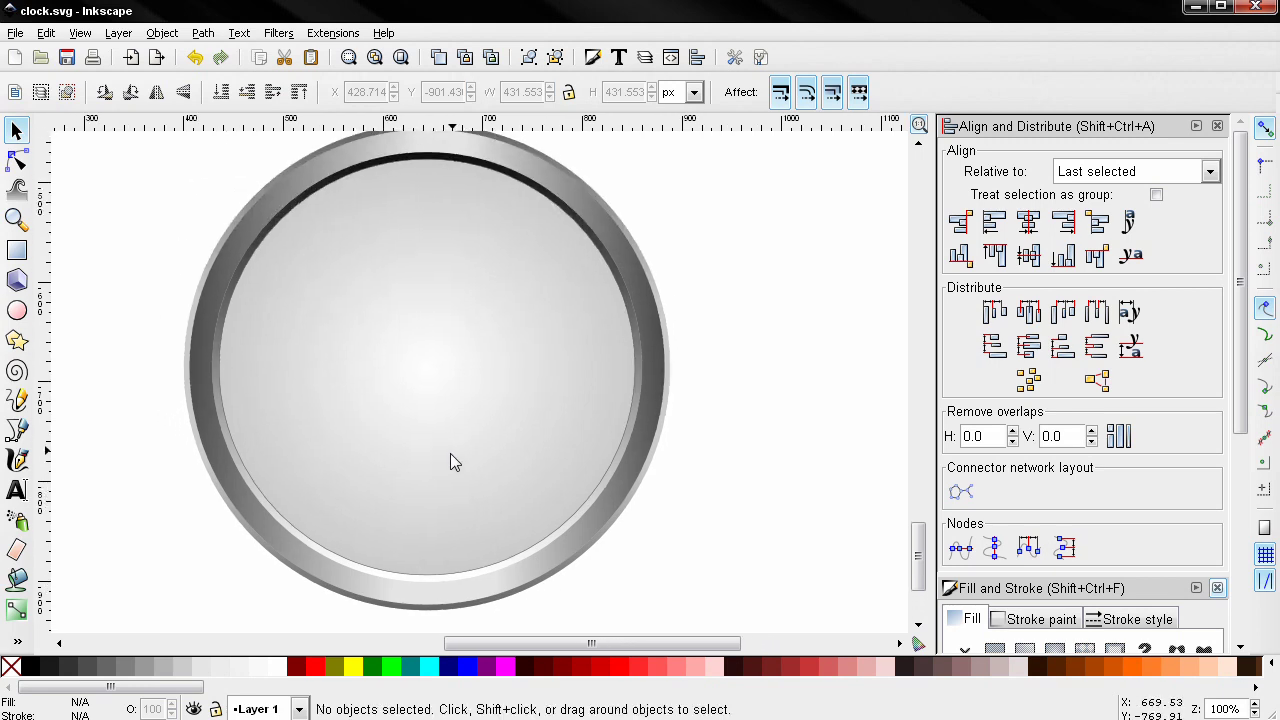